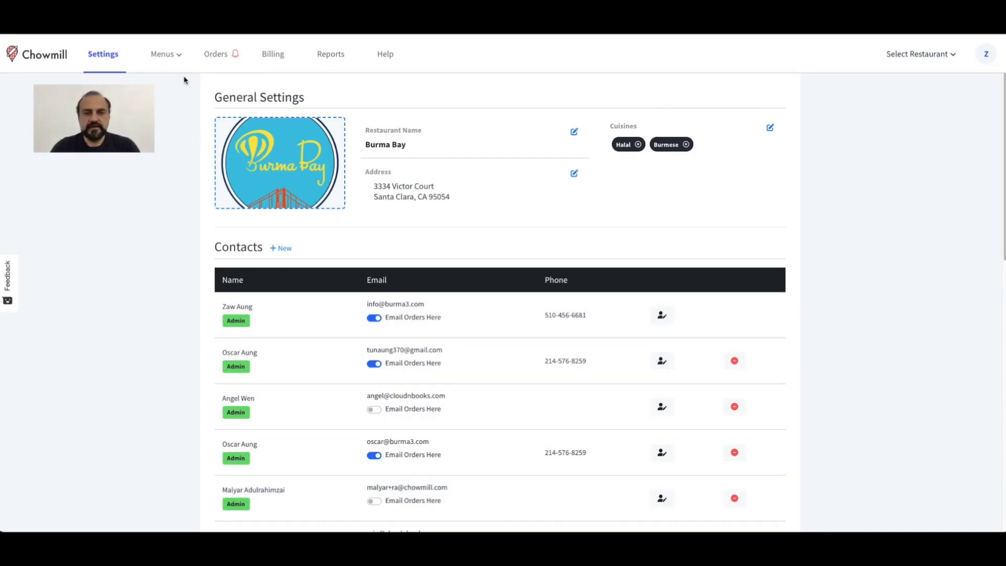
# - Open the Lunch menu and highlight its title, the Beef section and the Appetizers items
pyautogui.click(179, 57)
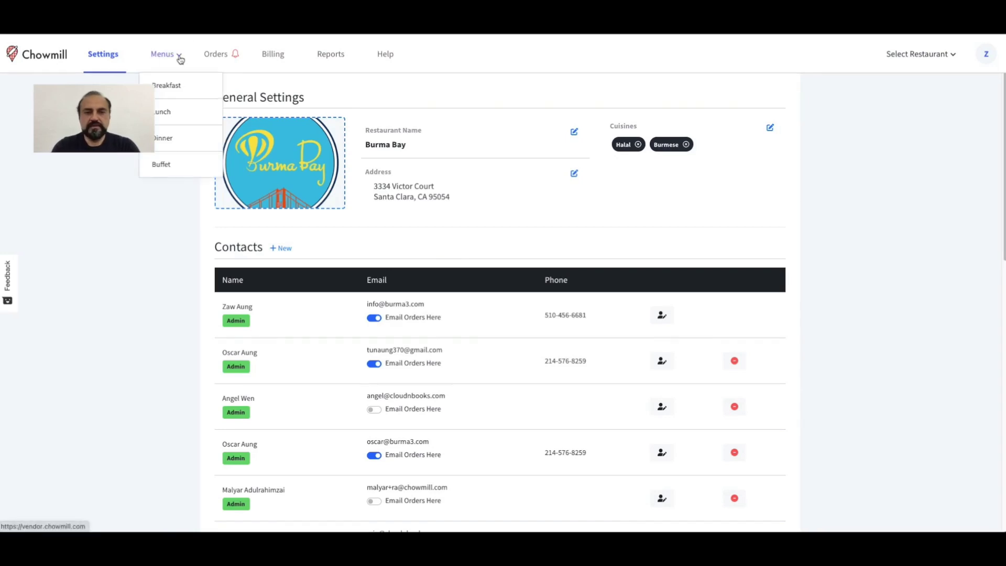
pyautogui.click(175, 115)
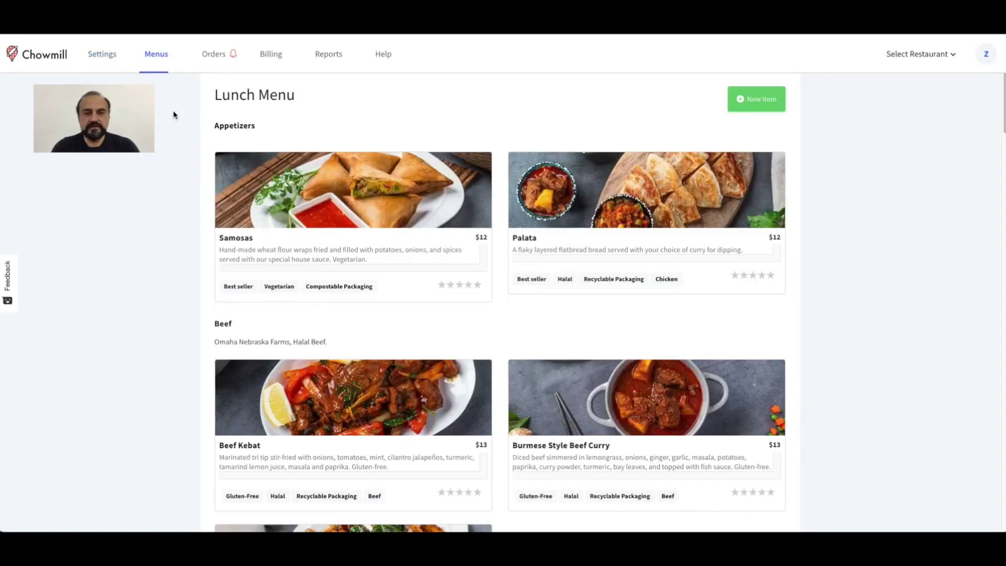
pyautogui.moveTo(217, 98); pyautogui.dragTo(278, 96)
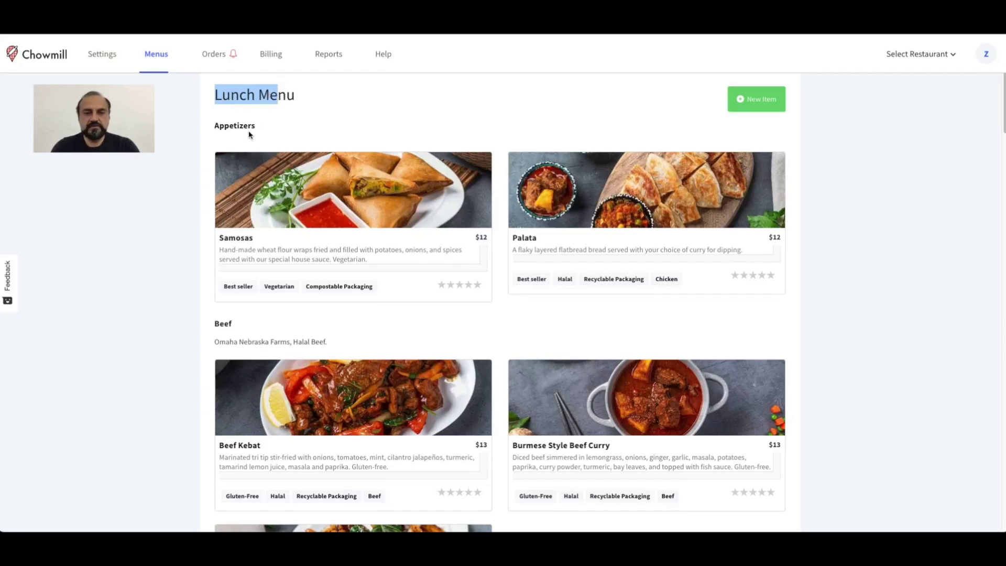
pyautogui.doubleClick(225, 324)
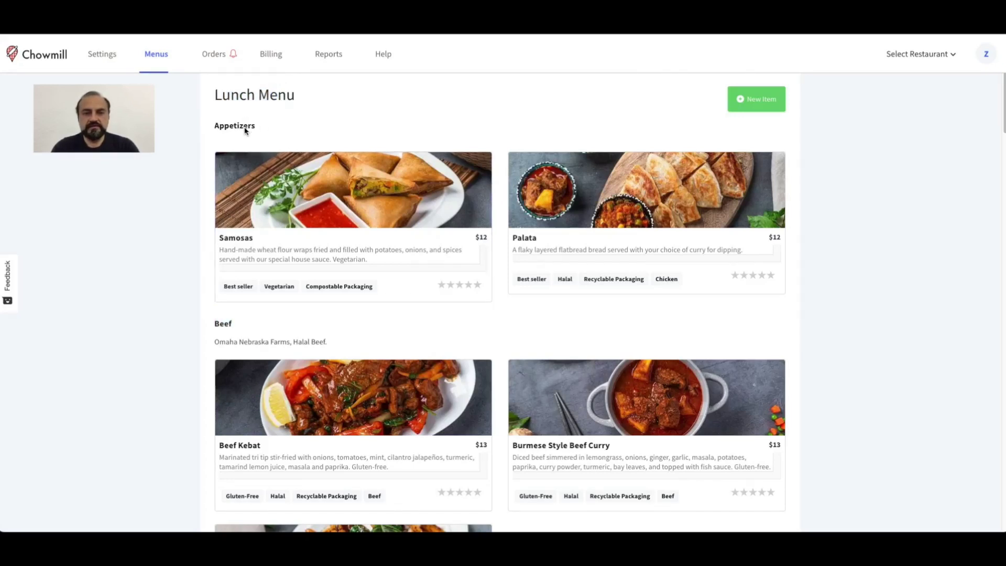
pyautogui.moveTo(243, 130); pyautogui.dragTo(238, 259)
pyautogui.click(269, 324)
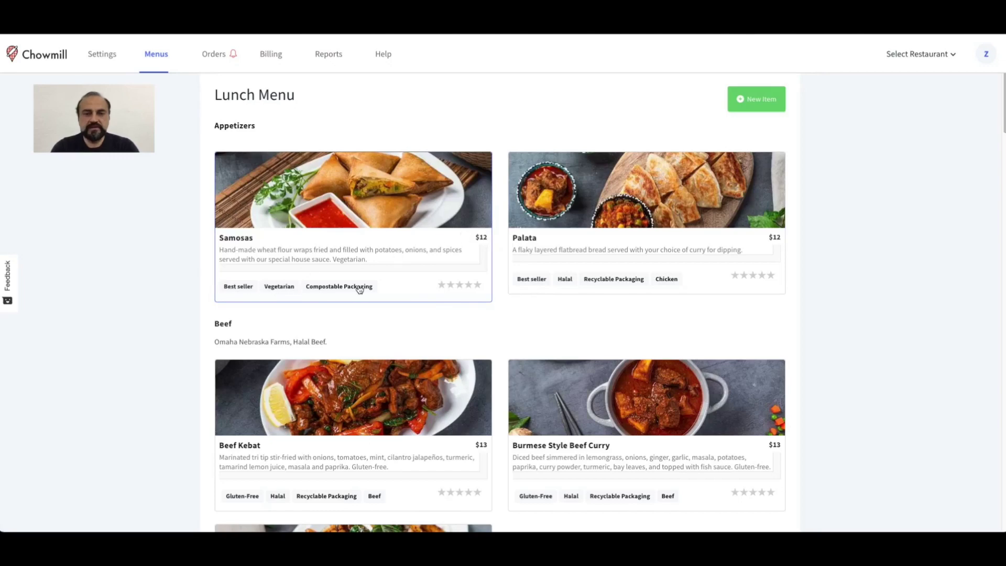
# - Scroll down to the Basil & Dried Chili Beef card in the Beef section
pyautogui.scroll(-7, 461, 288)
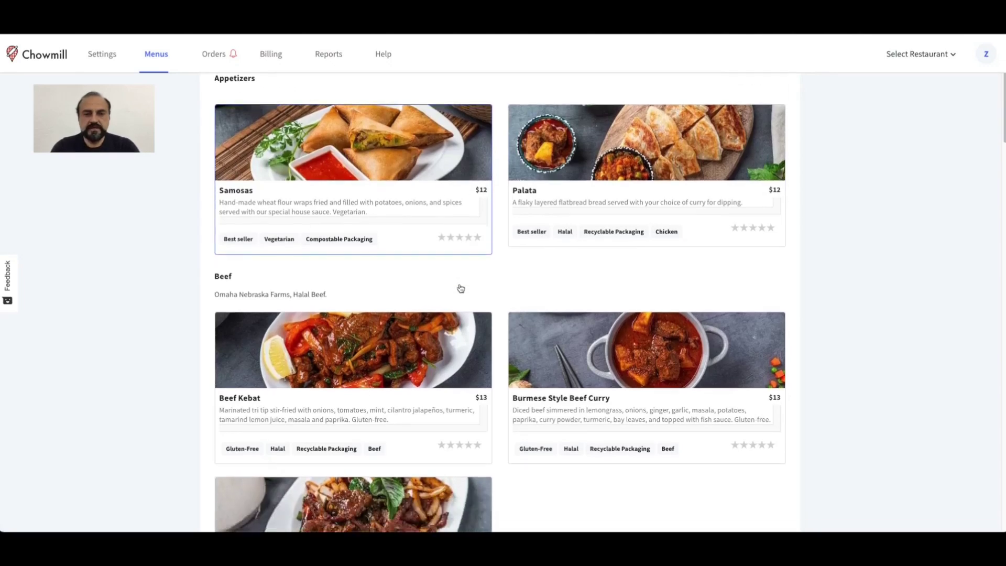
pyautogui.scroll(-2, 460, 288)
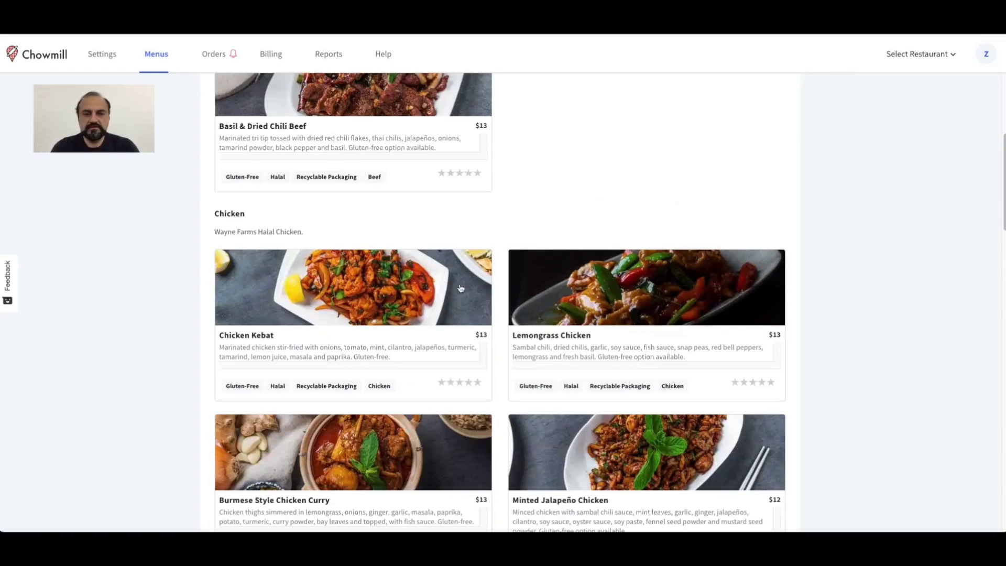
pyautogui.scroll(5, 351, 343)
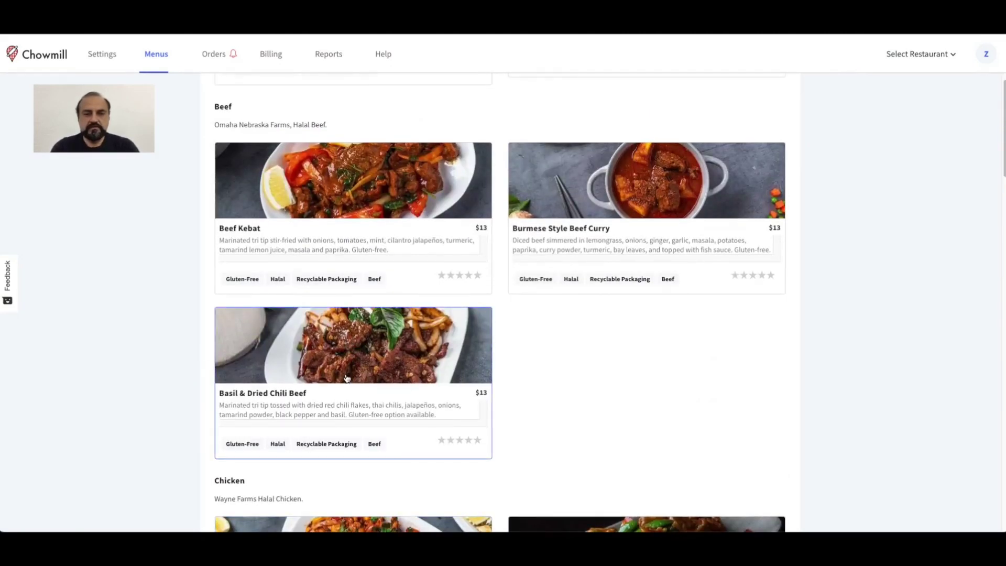
# - Open Basil & Dried Chili Beef and review its title and description without saving edits
pyautogui.click(346, 378)
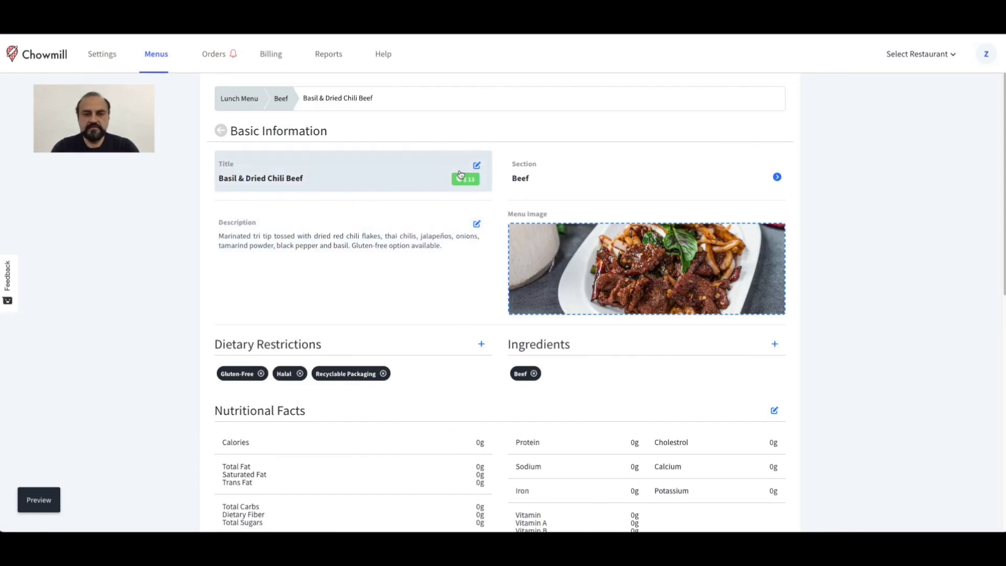
pyautogui.click(476, 166)
pyautogui.doubleClick(466, 212)
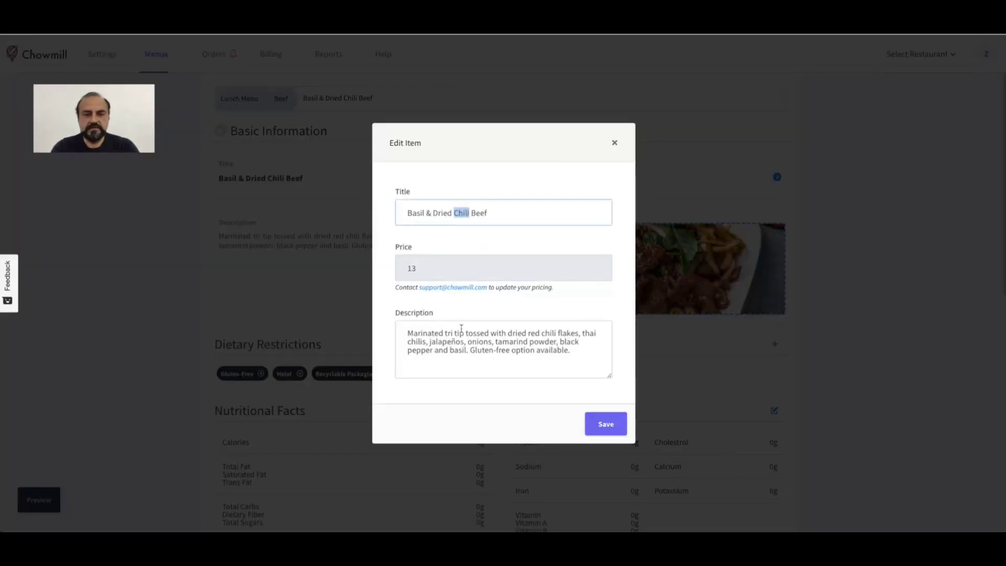
pyautogui.moveTo(406, 331); pyautogui.dragTo(601, 390)
pyautogui.click(614, 142)
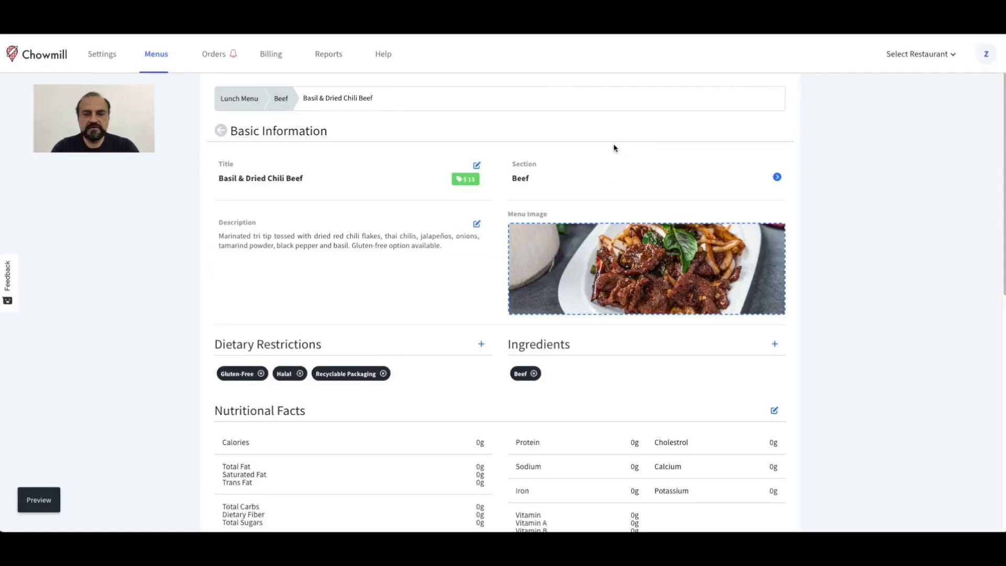
# - Review the item's sections list and close it without changes
pyautogui.click(651, 167)
pyautogui.scroll(-3, 559, 196)
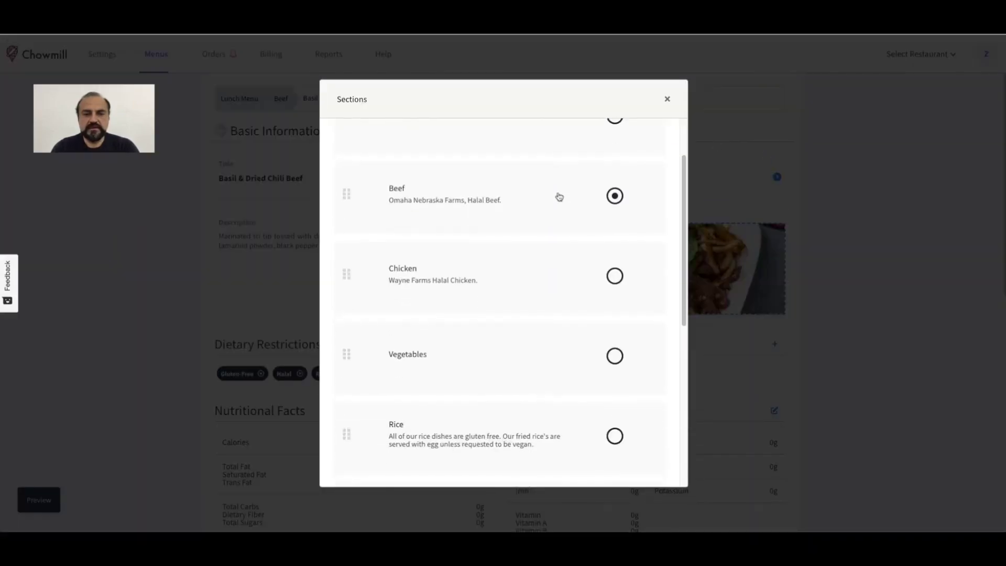
pyautogui.scroll(-5, 559, 197)
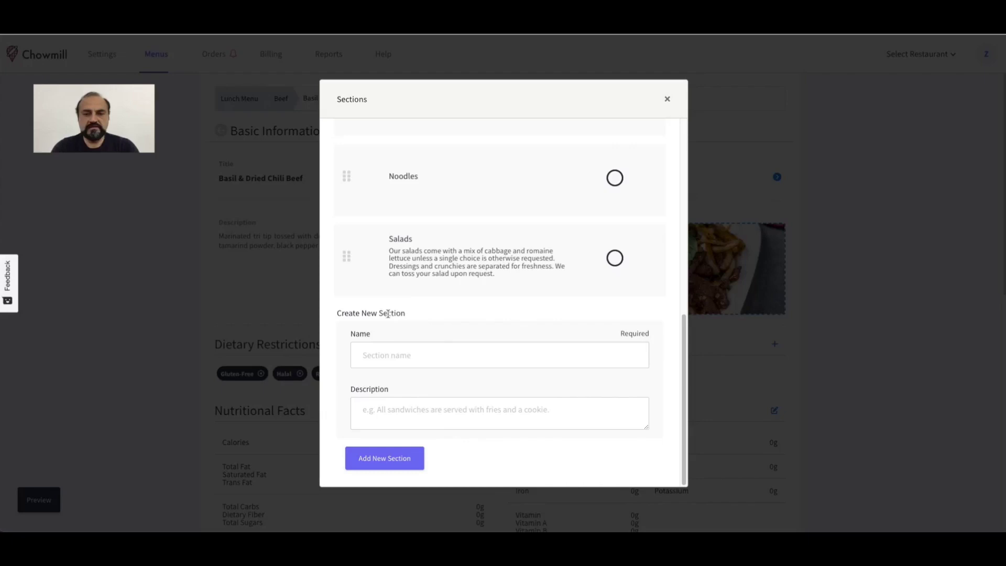
pyautogui.click(667, 99)
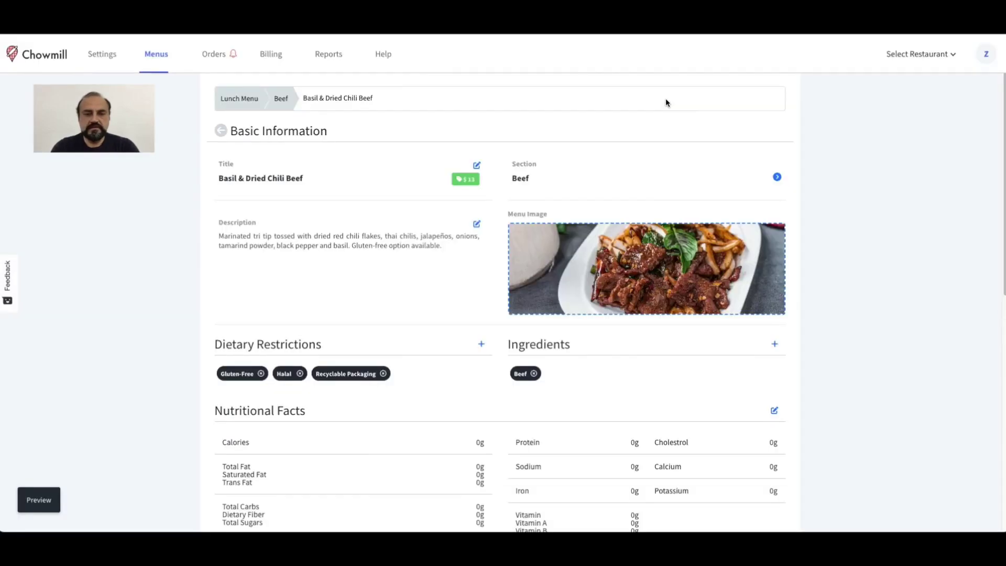
# - Cancel choosing a new picture for the item, then scroll down its page
pyautogui.scroll(-2, 463, 283)
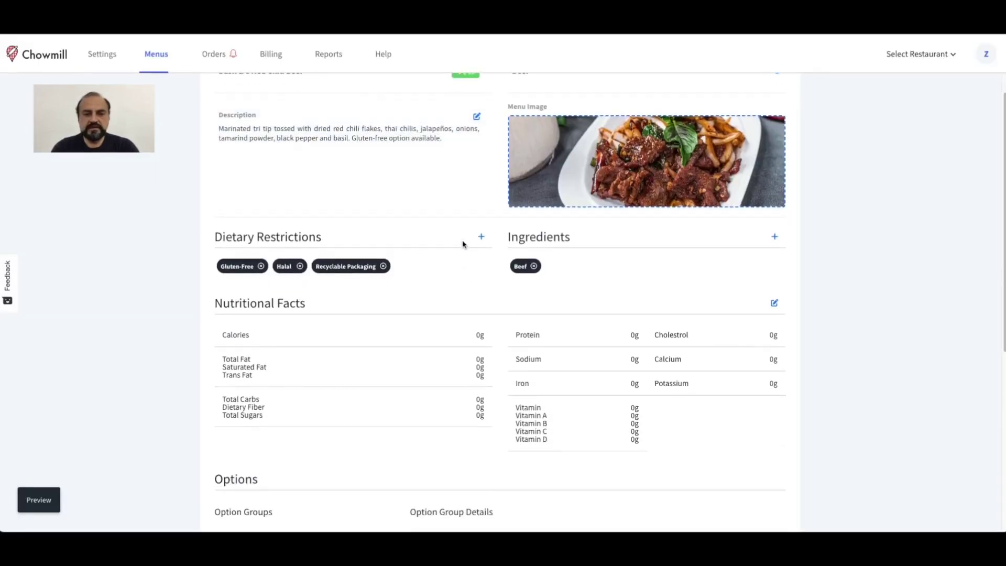
pyautogui.click(554, 180)
pyautogui.click(621, 344)
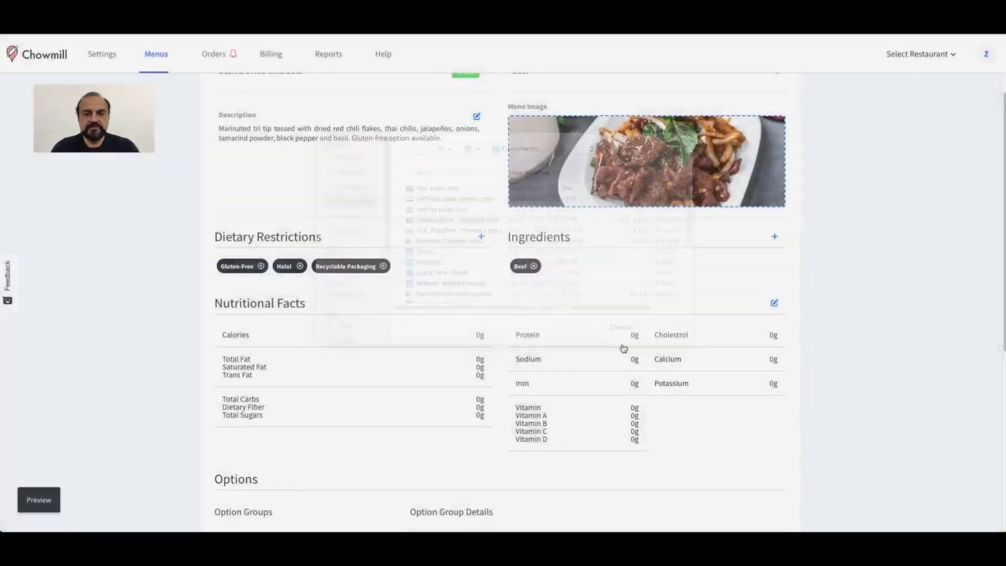
pyautogui.scroll(-2, 535, 293)
pyautogui.scroll(-1, 530, 295)
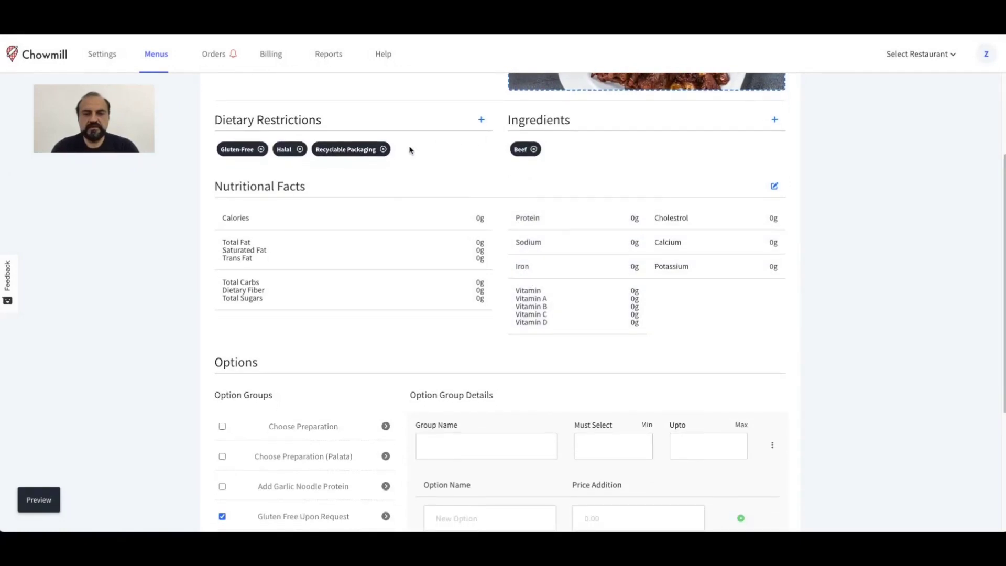
pyautogui.click(480, 119)
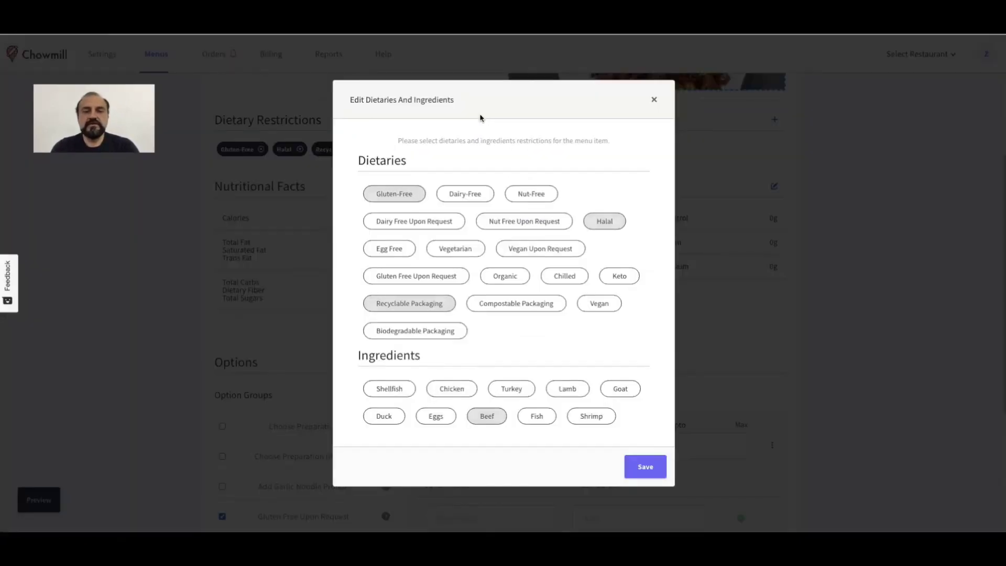
pyautogui.doubleClick(389, 163)
pyautogui.click(434, 166)
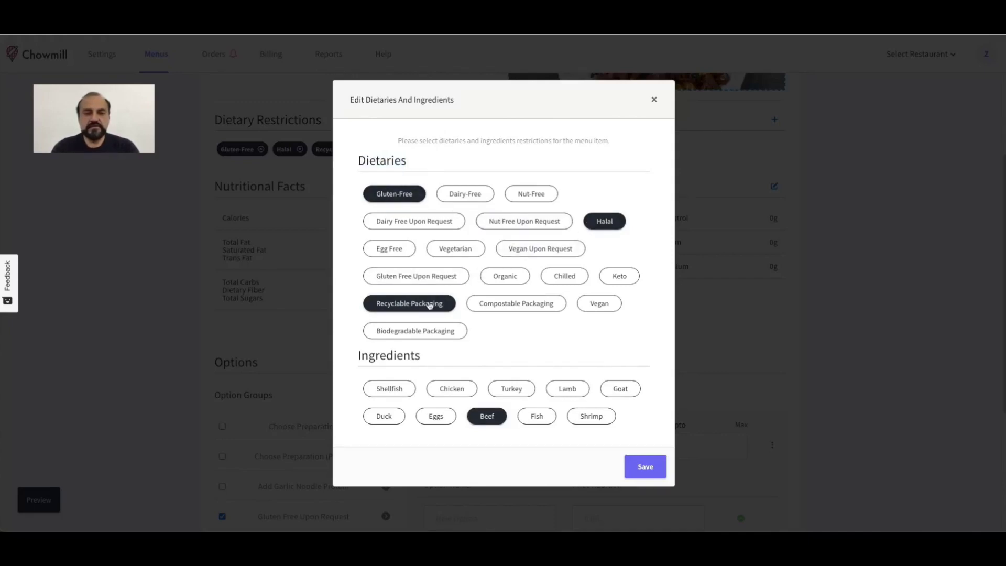
pyautogui.doubleClick(404, 358)
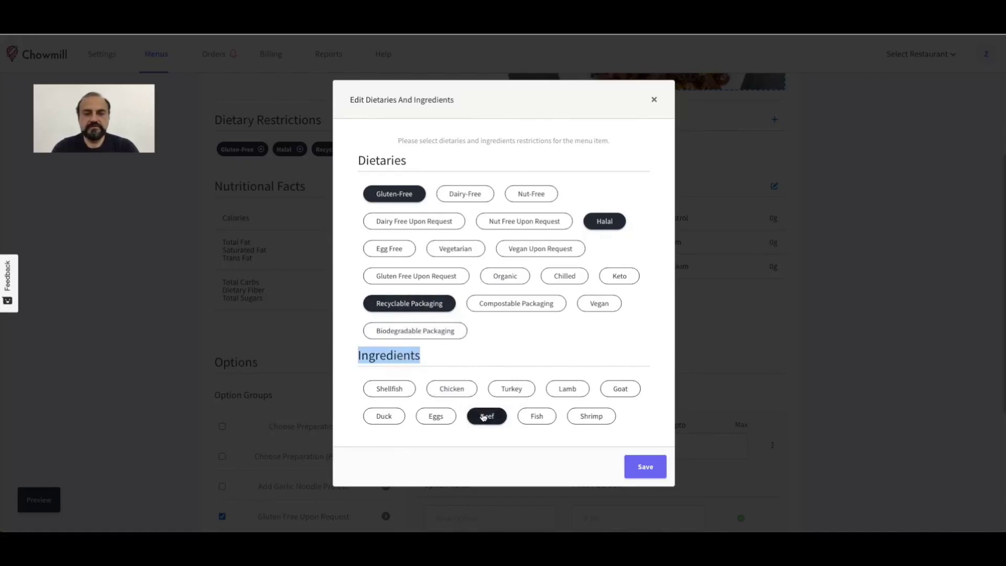
pyautogui.click(517, 355)
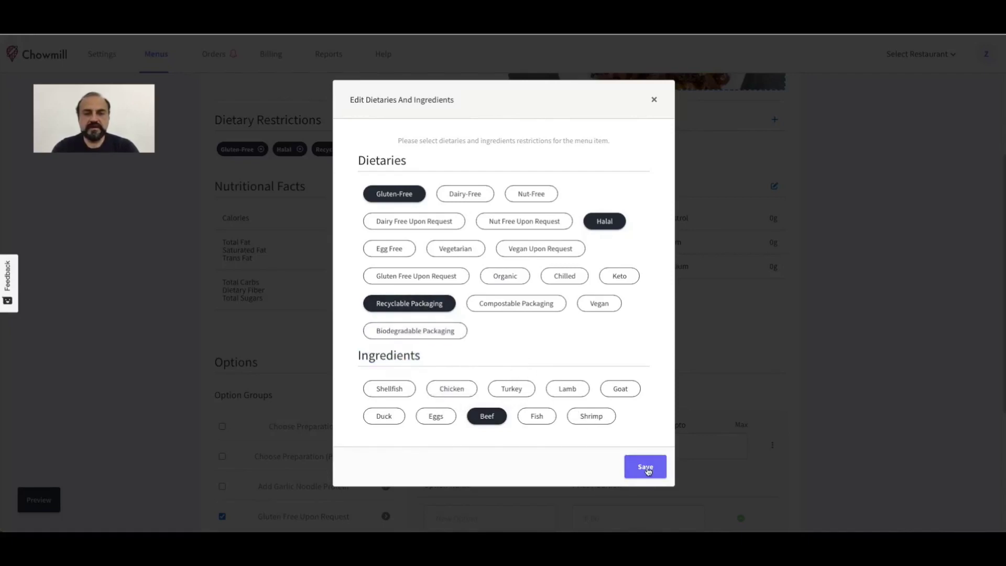
pyautogui.click(654, 99)
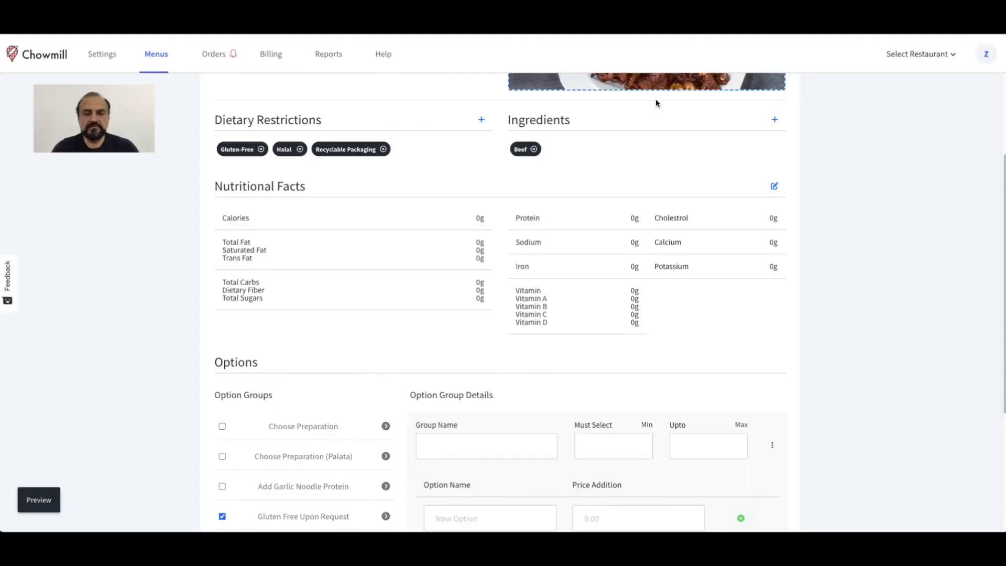
pyautogui.doubleClick(267, 186)
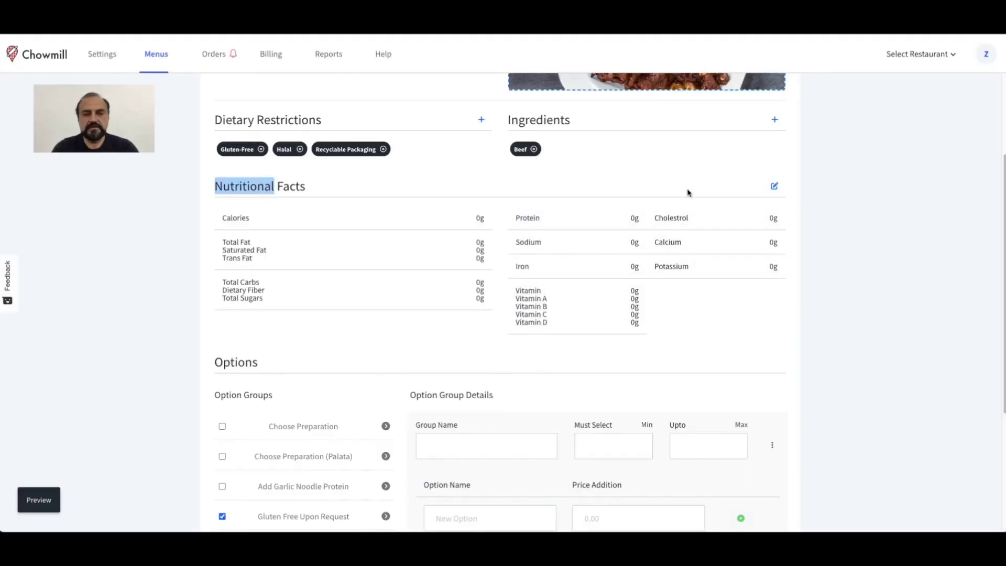
pyautogui.click(775, 187)
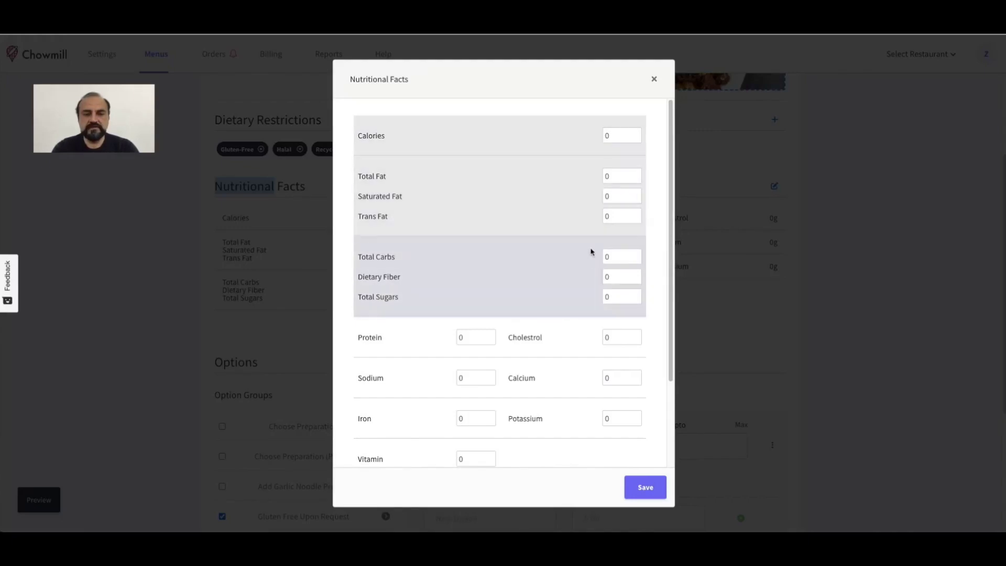
pyautogui.click(615, 138)
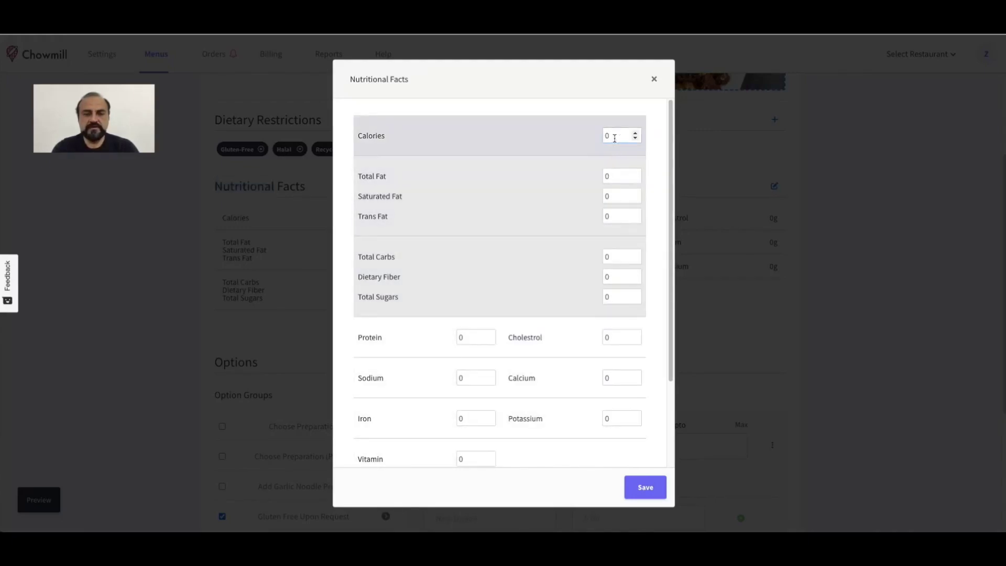
pyautogui.scroll(-3, 580, 252)
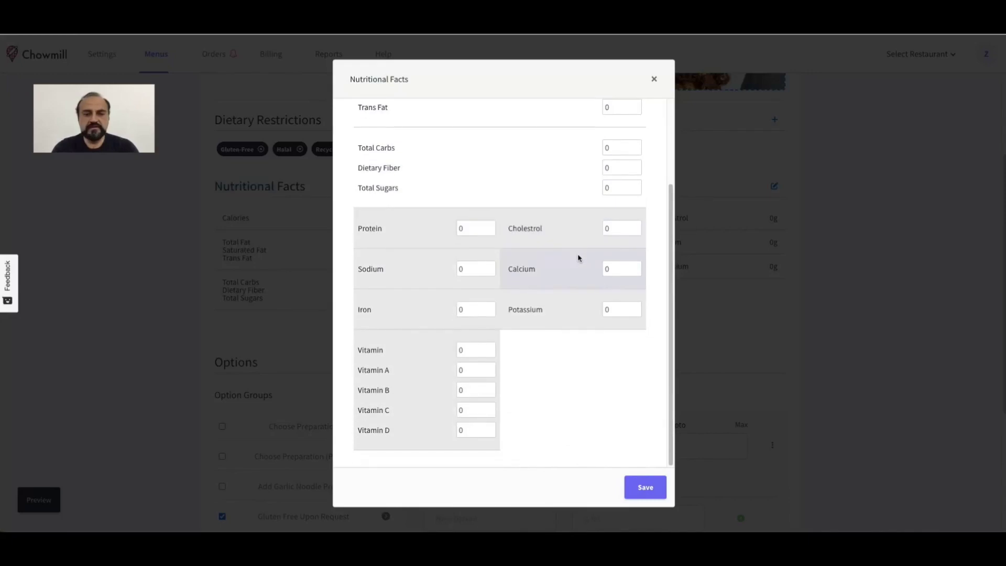
pyautogui.click(655, 78)
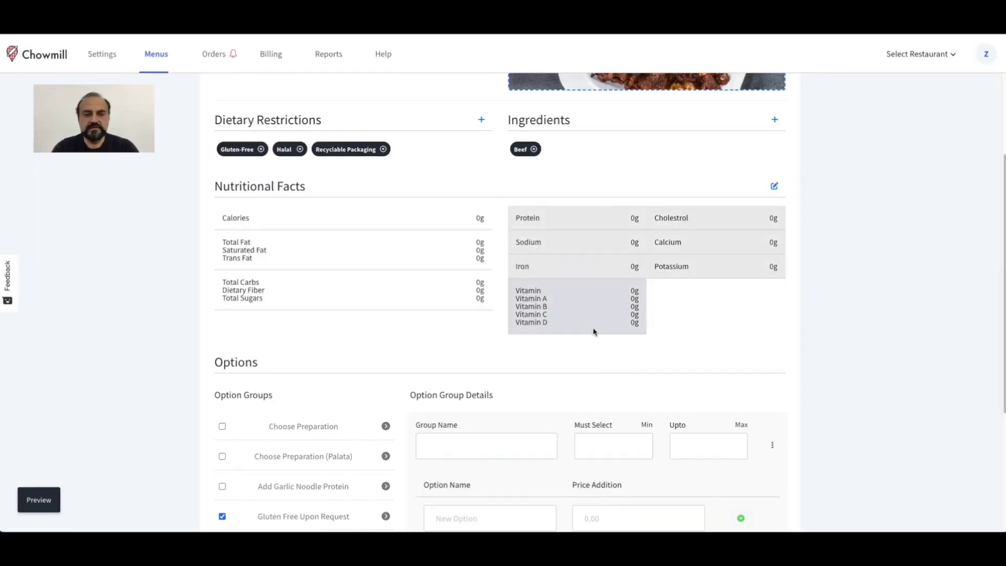
# - Scroll to the item's options and show the Gluten Free Upon Request group details
pyautogui.scroll(-3, 769, 315)
pyautogui.scroll(-1, 769, 315)
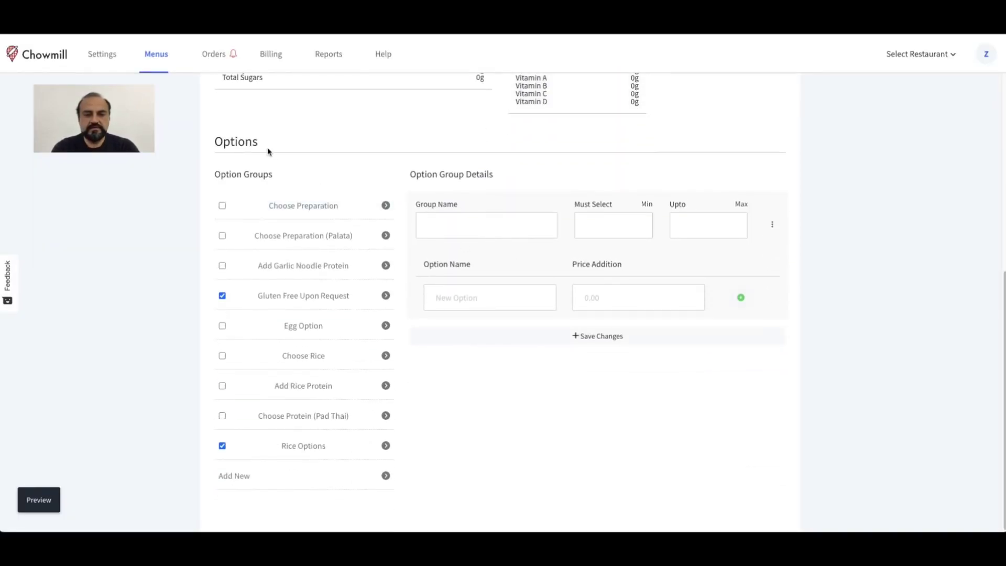
pyautogui.moveTo(238, 141); pyautogui.dragTo(265, 149)
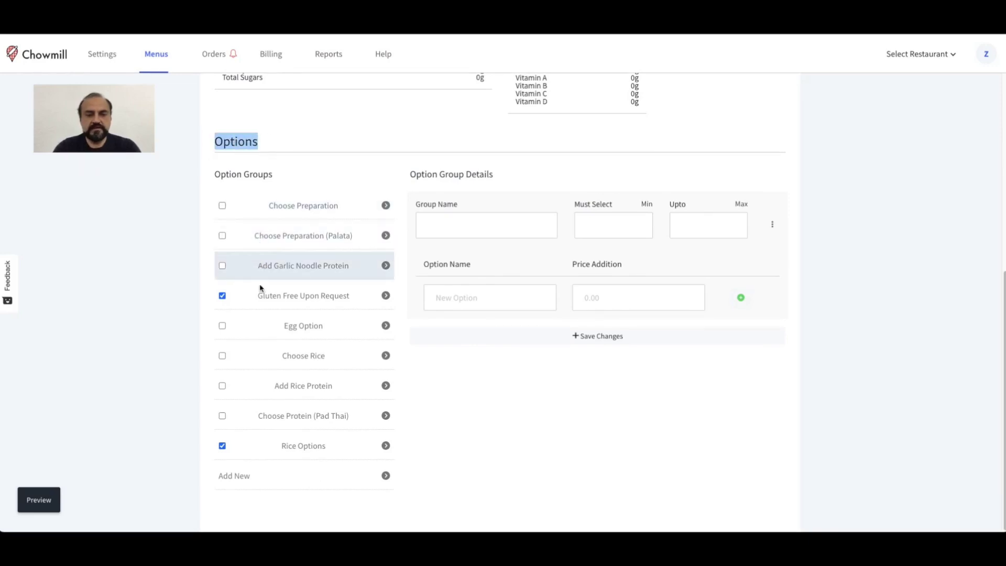
pyautogui.click(324, 304)
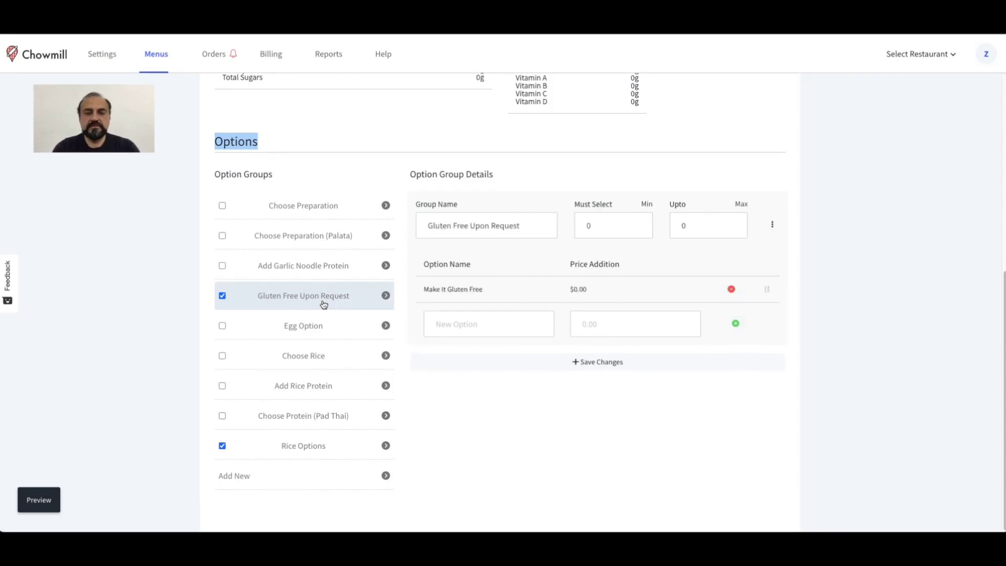
# - Review the Rice Options group: min 1, max 1, with Jasmine, Brown and No Rice
pyautogui.click(317, 447)
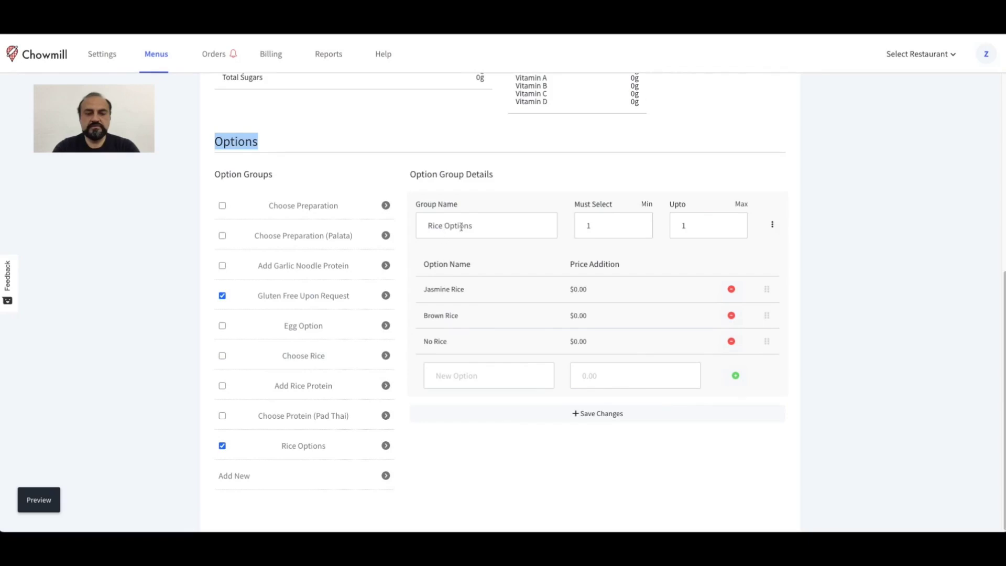
pyautogui.moveTo(574, 205); pyautogui.dragTo(610, 204)
pyautogui.click(596, 226)
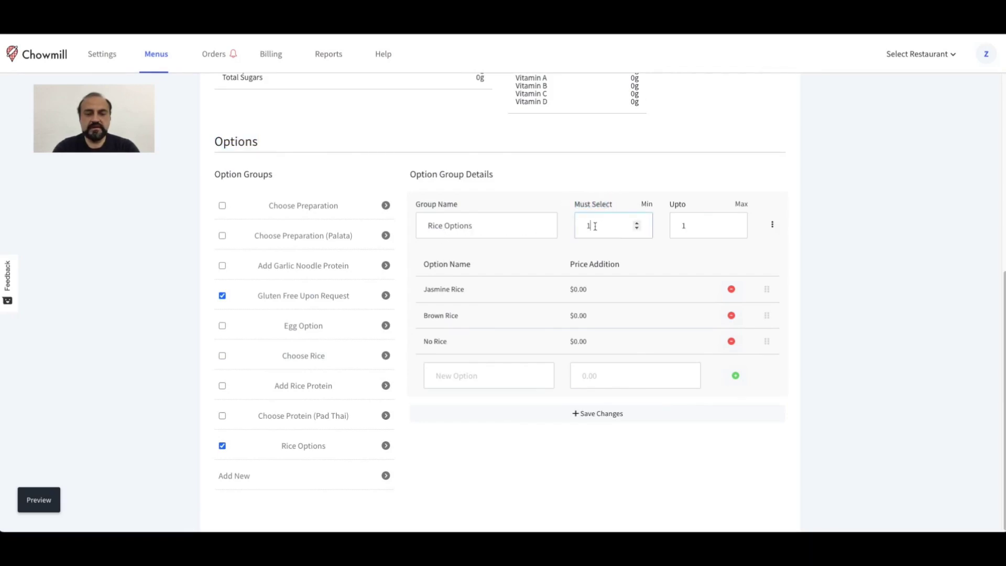
pyautogui.click(697, 228)
pyautogui.moveTo(419, 293); pyautogui.dragTo(588, 350)
pyautogui.click(670, 472)
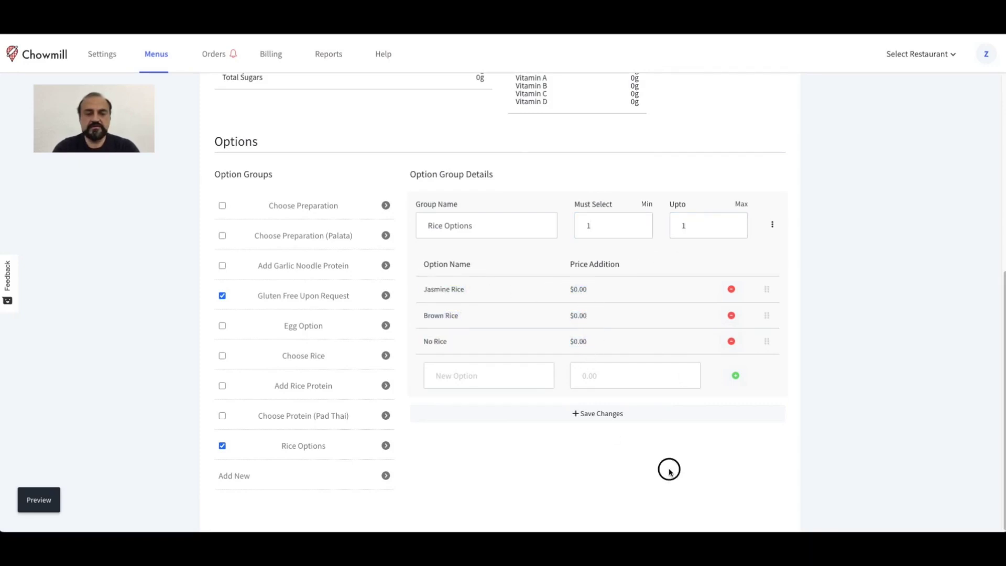
# - Preview Basil & Dried Chili Beef, noting gluten free is Optional and the rice choice Required
pyautogui.click(40, 502)
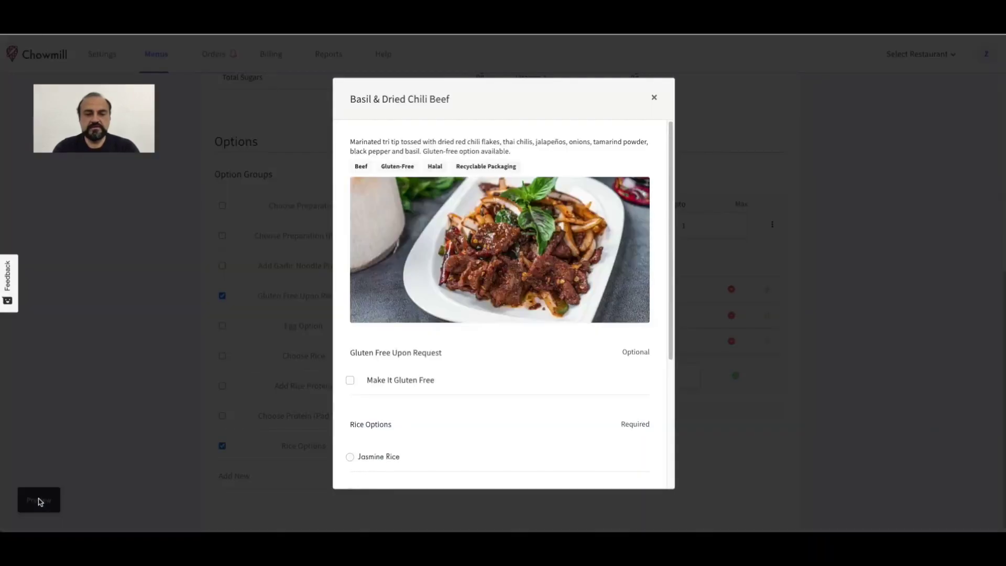
pyautogui.click(381, 99)
pyautogui.moveTo(351, 100); pyautogui.dragTo(463, 99)
pyautogui.click(429, 141)
pyautogui.scroll(-4, 385, 354)
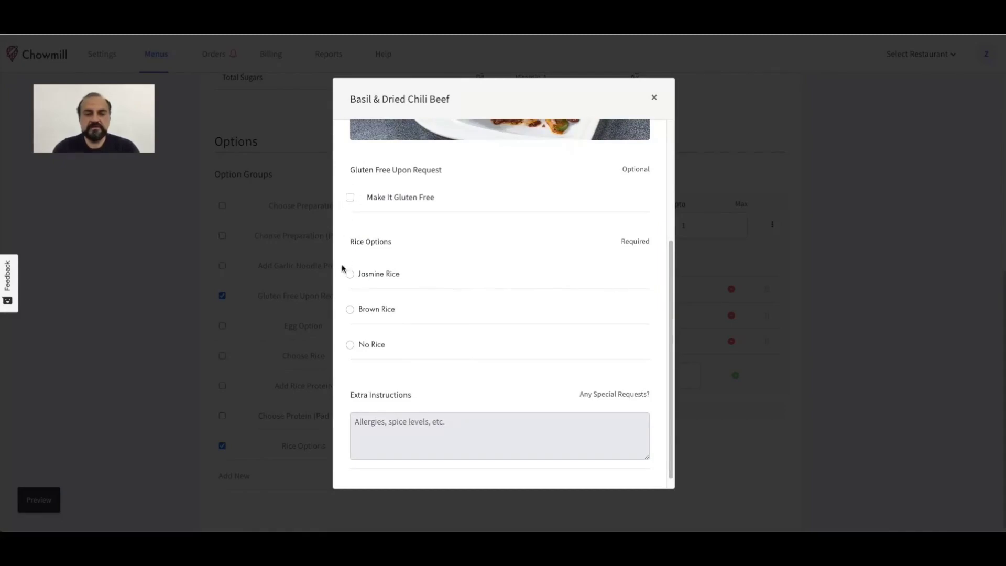
pyautogui.doubleClick(639, 168)
pyautogui.doubleClick(639, 241)
pyautogui.scroll(4, 581, 223)
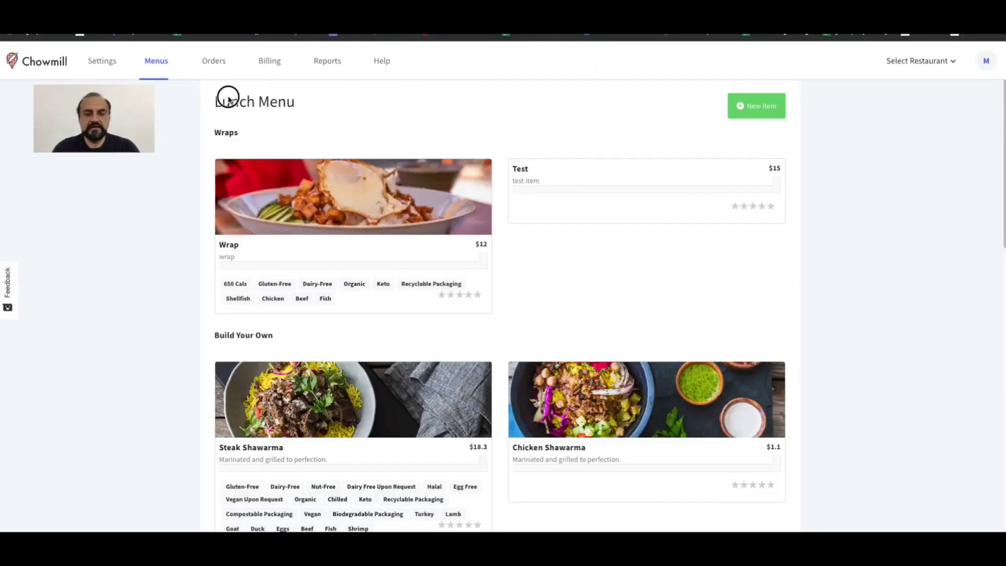
# - Create a new item 'Burrito Bowl' priced 15 with description 'Burrito Bowl'
pyautogui.click(758, 103)
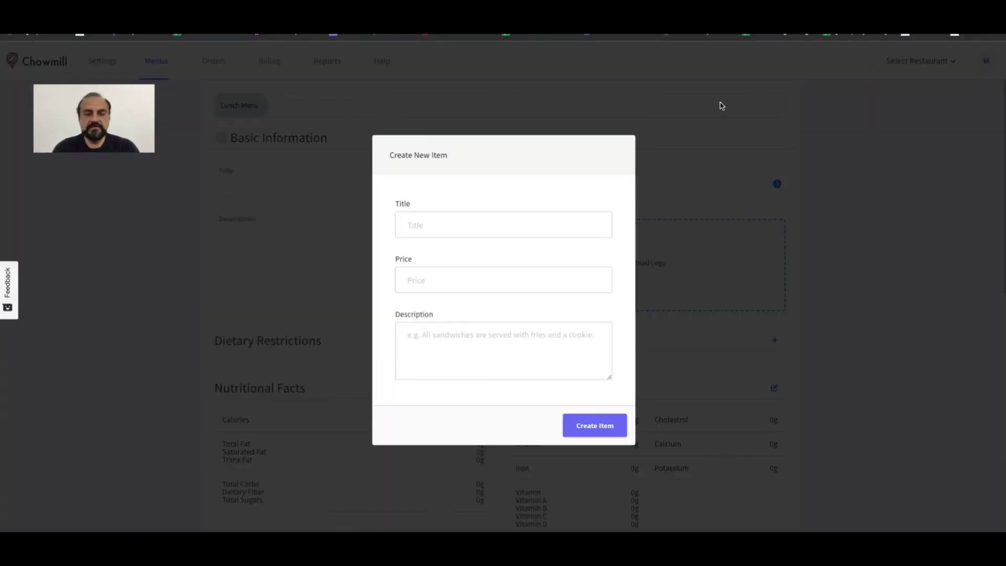
pyautogui.click(508, 231)
pyautogui.write('Burrito Bowl')
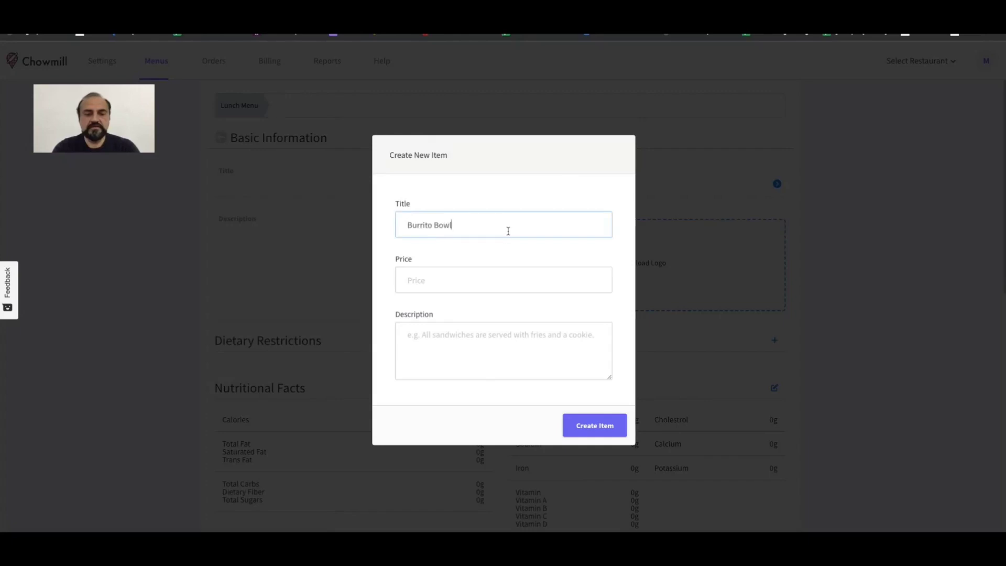
pyautogui.click(496, 285)
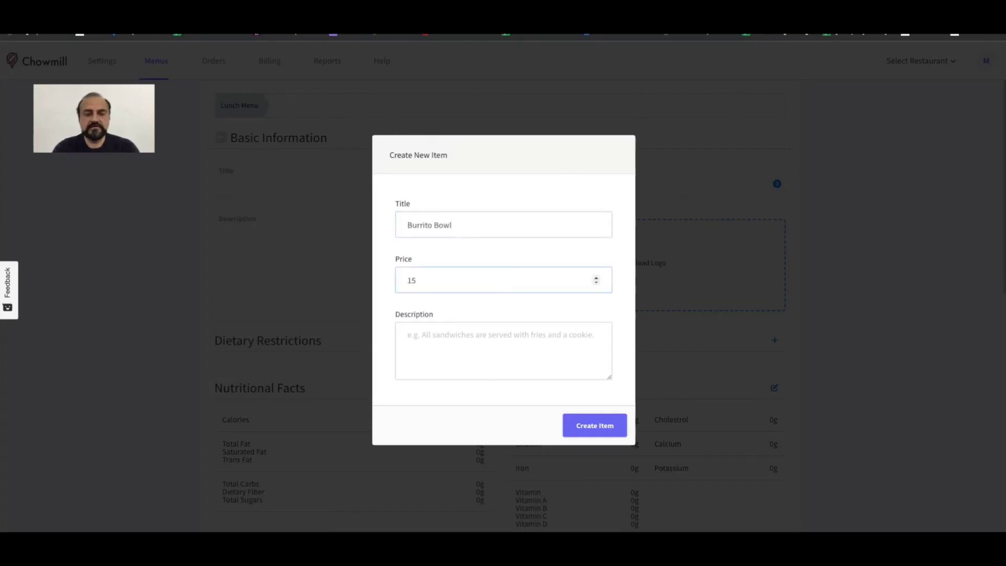
pyautogui.write('15')
pyautogui.click(491, 340)
pyautogui.write('Burrito Bowl')
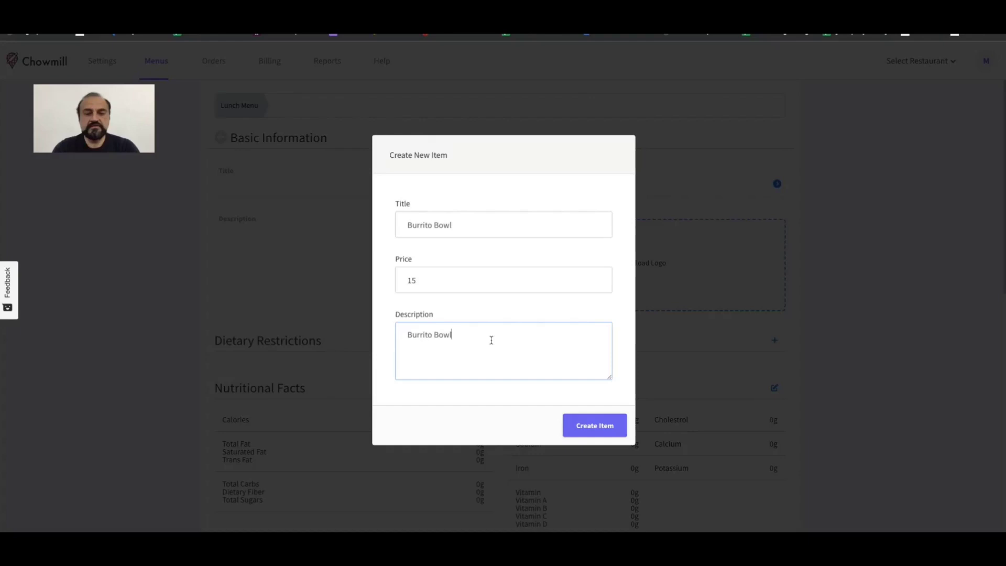
pyautogui.click(576, 433)
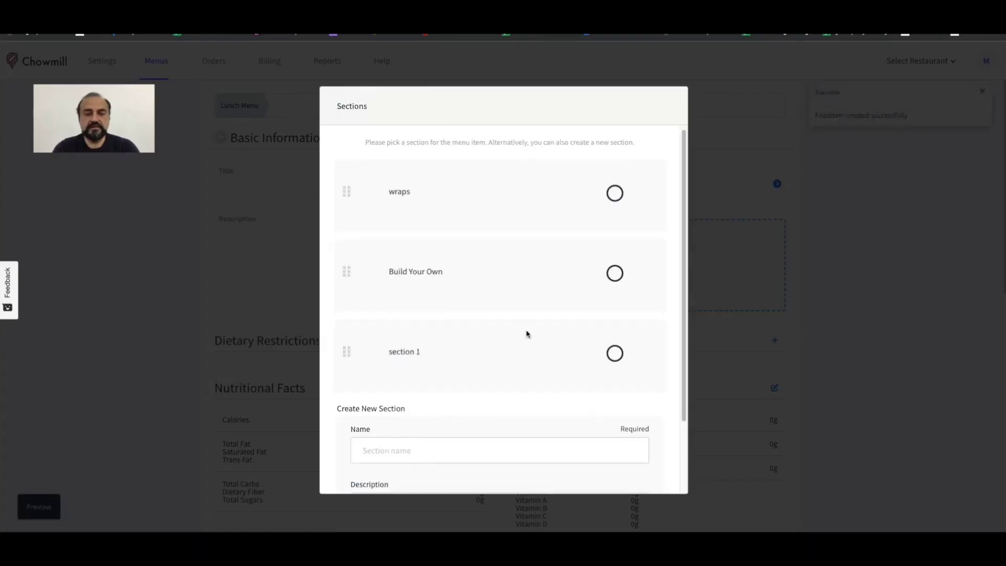
# - Add a new Bowls section for the Burrito Bowl item
pyautogui.scroll(-1, 503, 262)
pyautogui.scroll(-1, 478, 356)
pyautogui.click(434, 358)
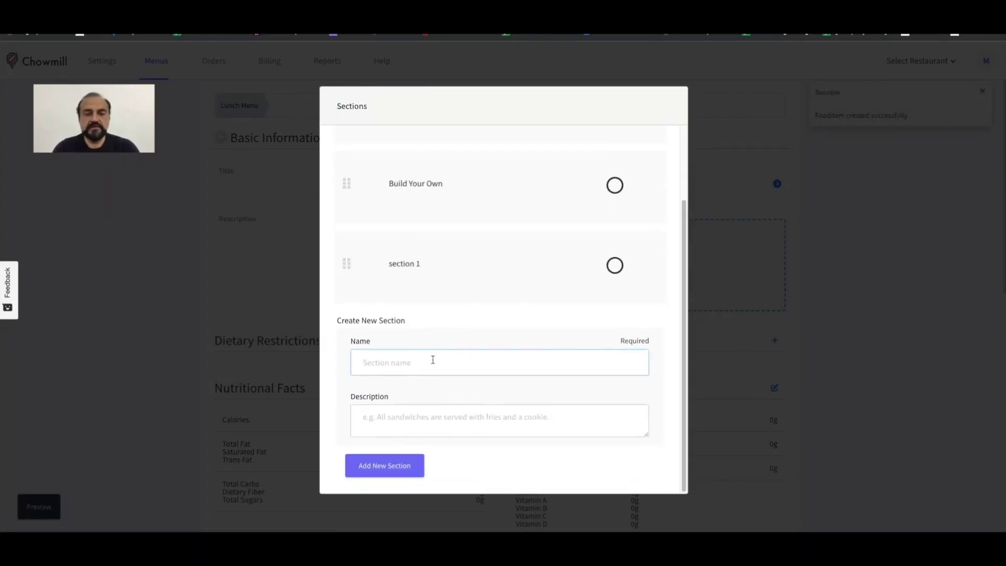
pyautogui.write('Bowls')
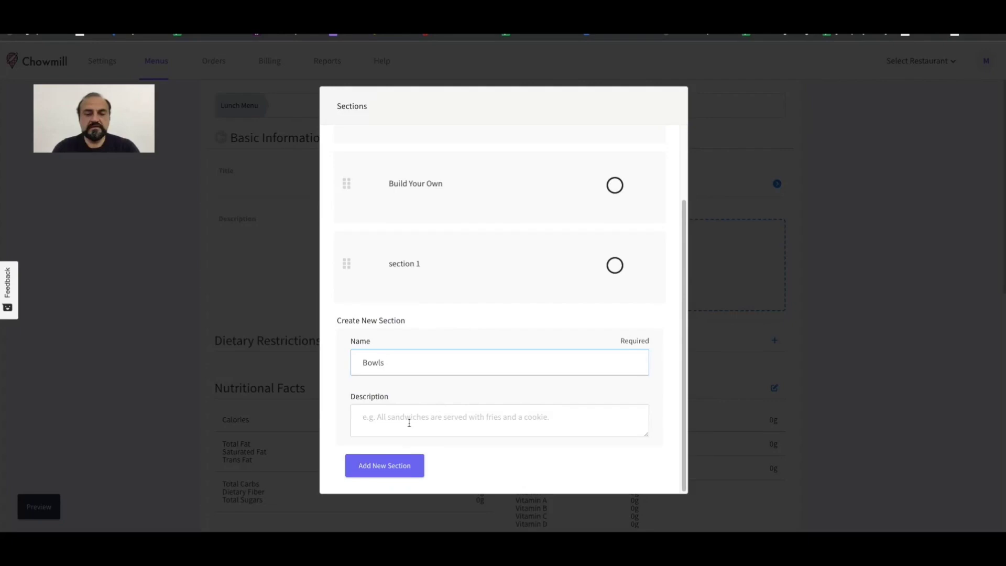
pyautogui.click(402, 465)
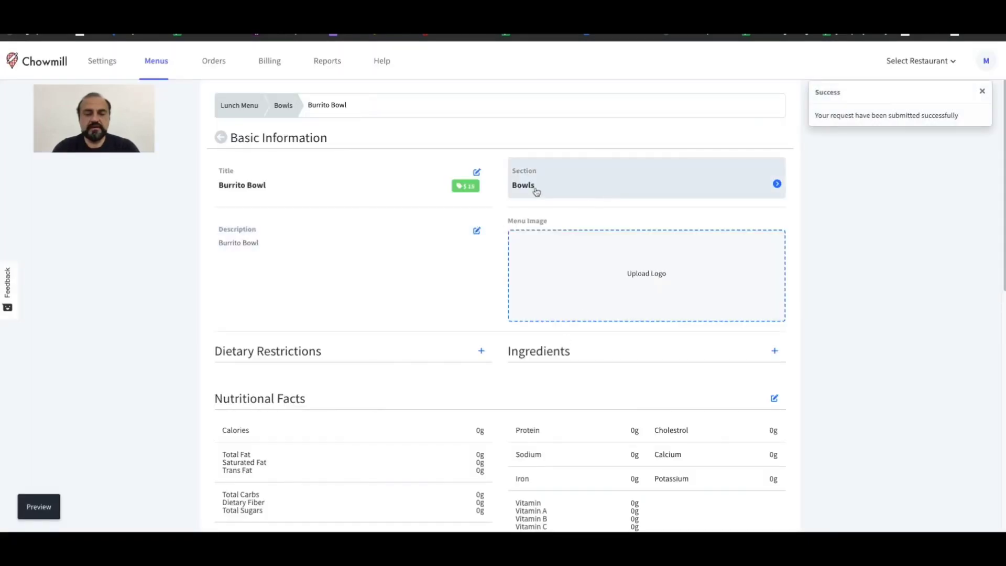
# - Upload the bowl-of-food .jpeg photo as the Burrito Bowl's menu image
pyautogui.click(560, 264)
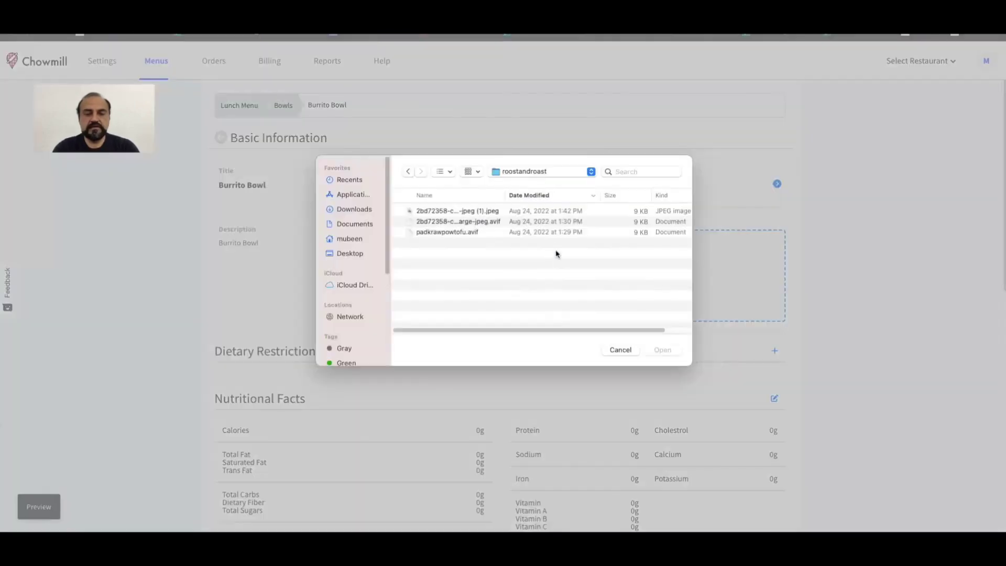
pyautogui.doubleClick(469, 212)
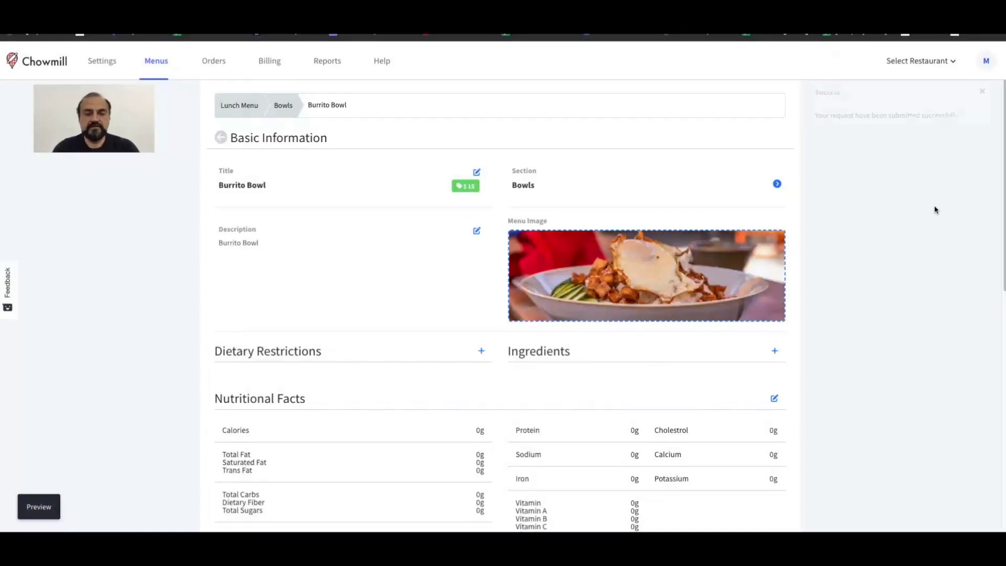
pyautogui.scroll(-5, 626, 273)
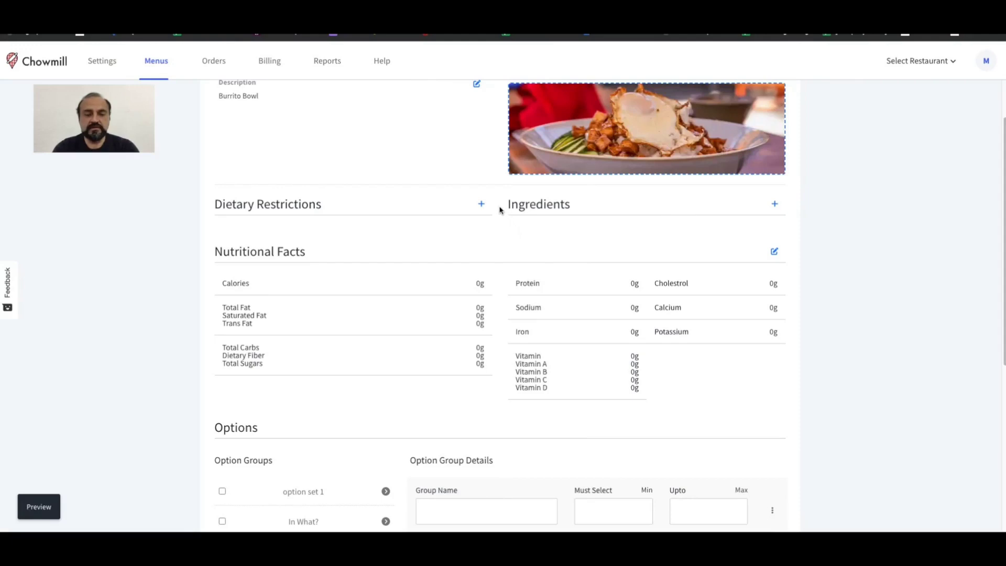
# - Tag the item Gluten-Free, Dairy-Free and Recyclable Packaging, with Chicken, Beef and Fish ingredients
pyautogui.click(481, 203)
pyautogui.click(394, 201)
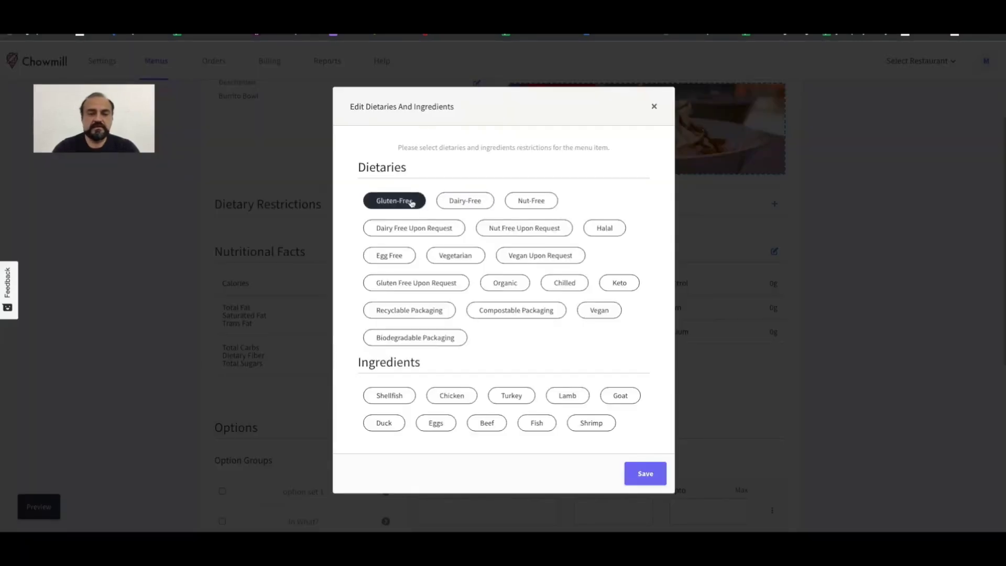
pyautogui.click(444, 310)
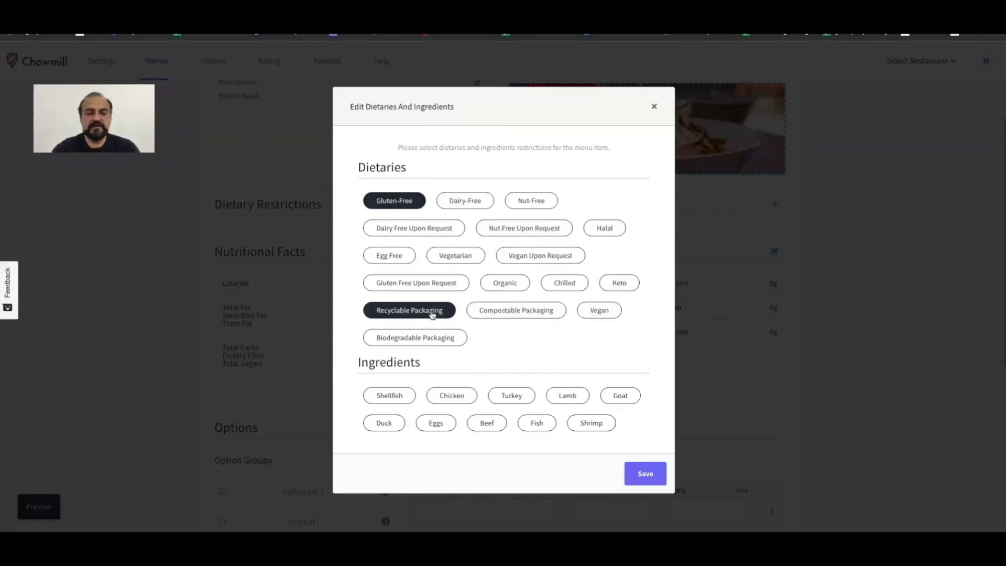
pyautogui.click(474, 201)
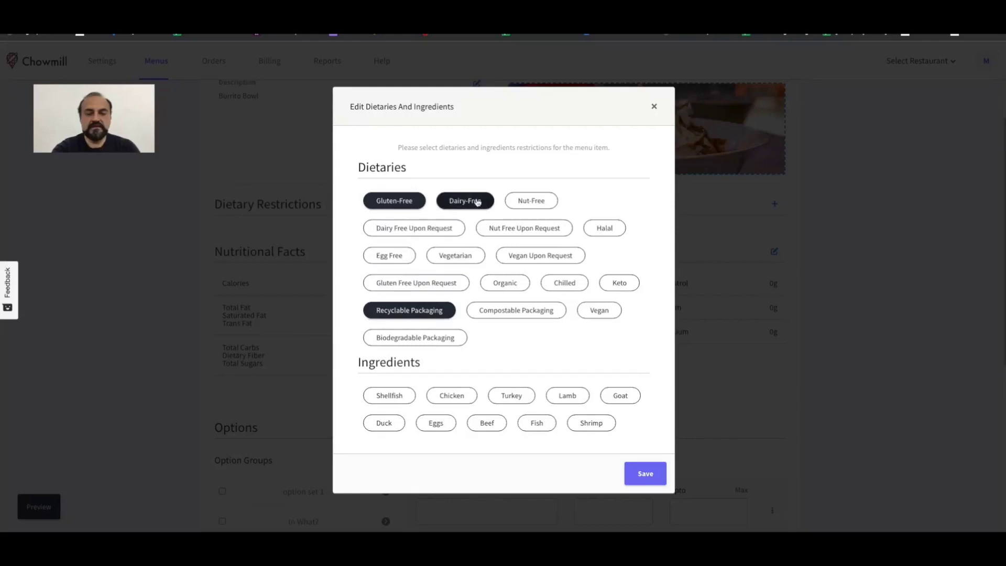
pyautogui.click(450, 396)
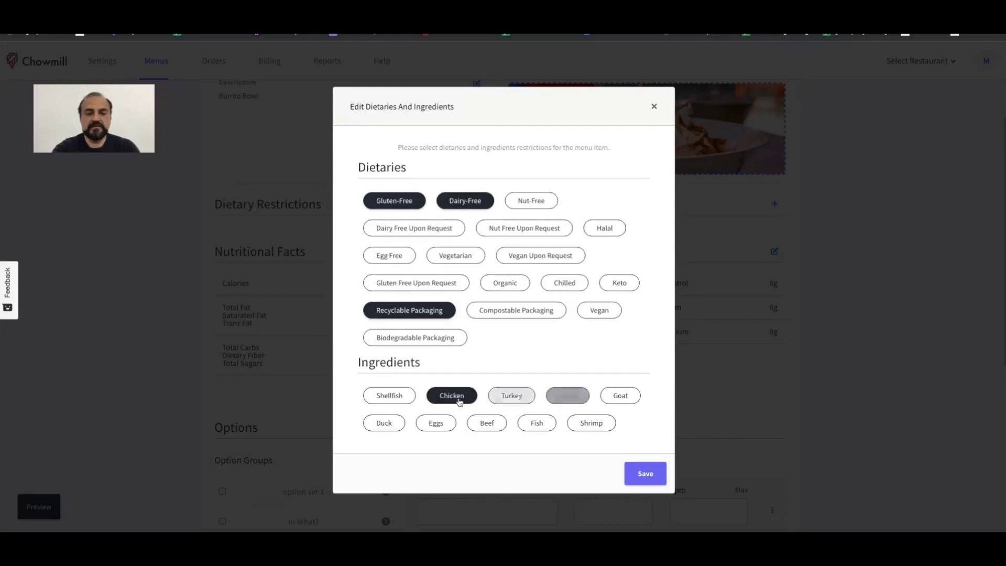
pyautogui.click(487, 423)
pyautogui.click(532, 426)
pyautogui.click(646, 473)
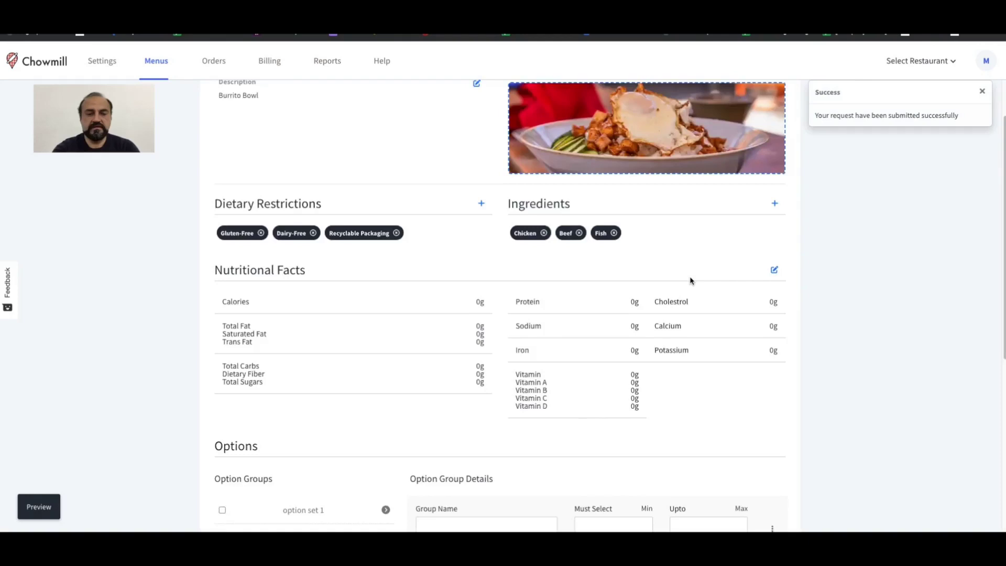
# - Set the nutritional facts to 750 calories
pyautogui.scroll(-2, 689, 278)
pyautogui.click(775, 168)
pyautogui.doubleClick(622, 142)
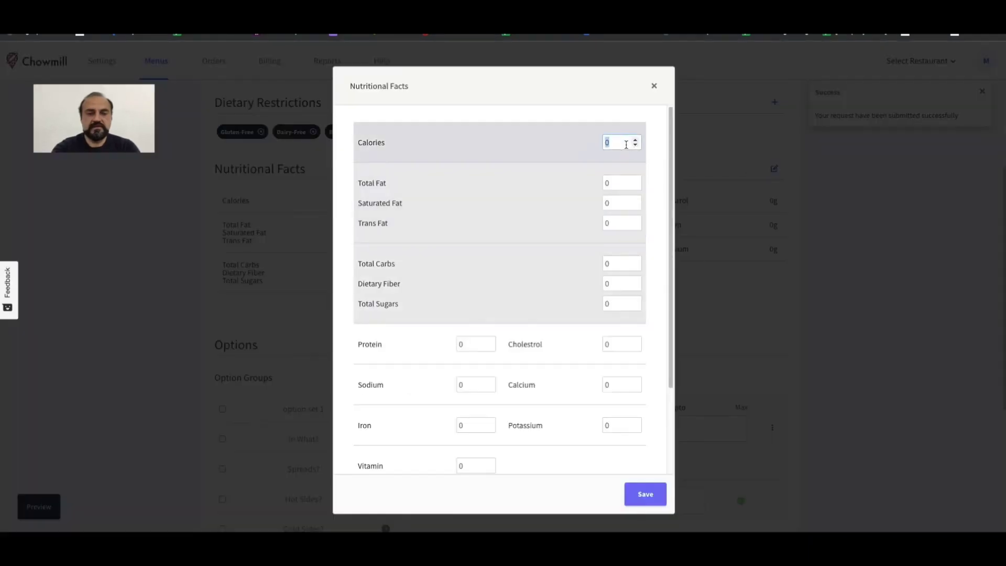
pyautogui.write('750')
pyautogui.scroll(-2, 615, 415)
pyautogui.press('Return')
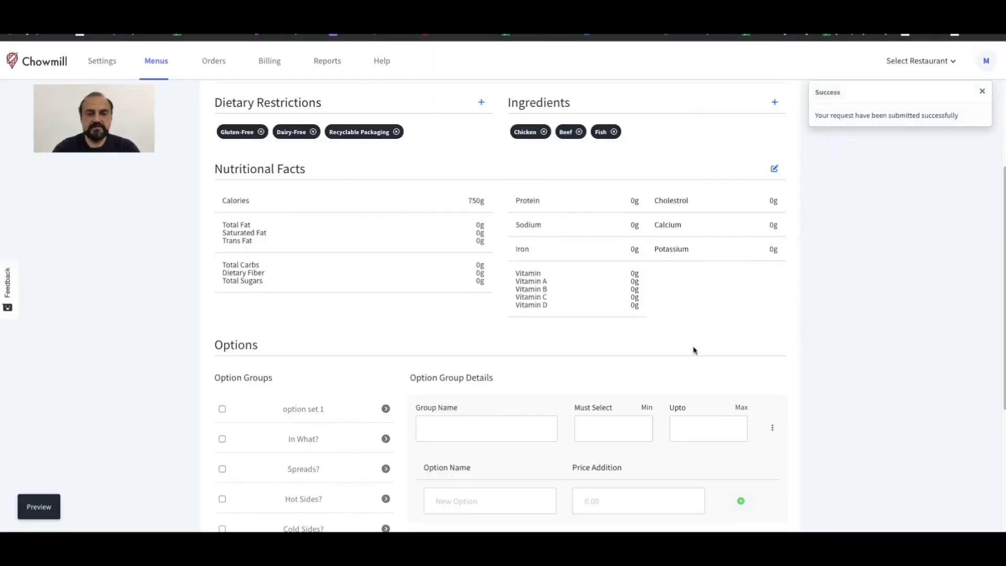
pyautogui.scroll(-5, 694, 349)
# - Attach the base and protein option groups to Burrito Bowl
pyautogui.click(257, 426)
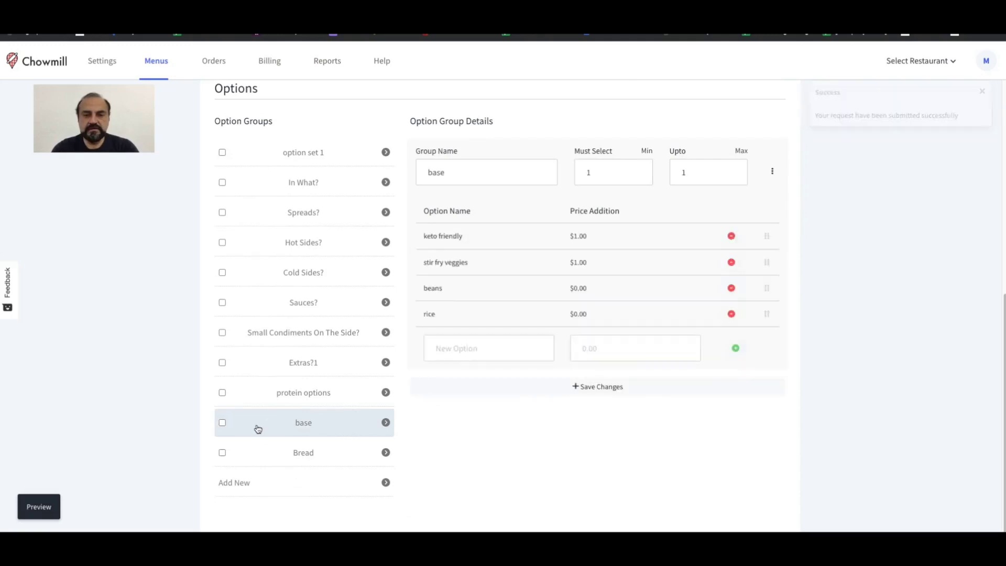
pyautogui.click(222, 422)
pyautogui.click(240, 397)
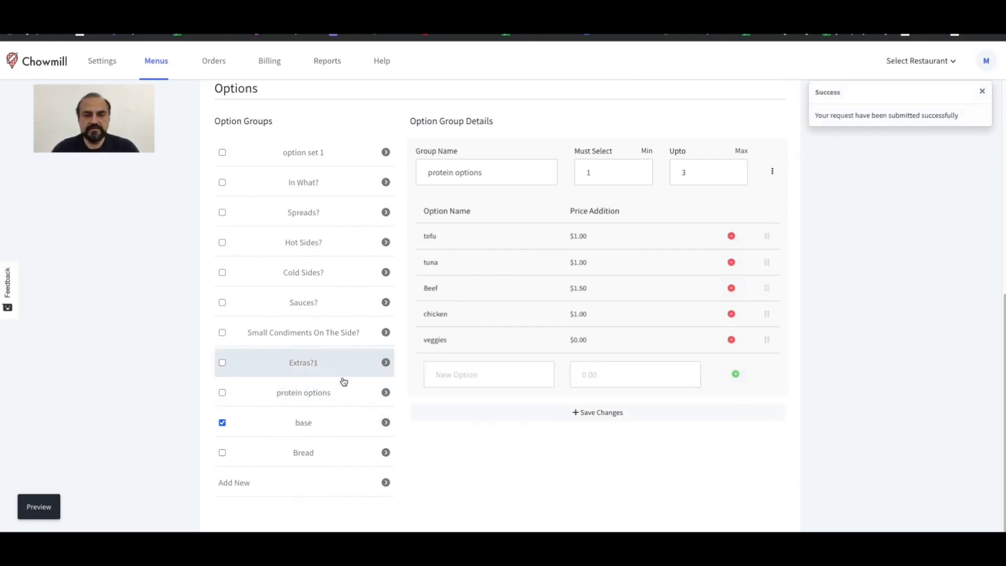
pyautogui.click(222, 393)
# - Start a new option group named 'sides' requiring minimum 1 and maximum 2 selections
pyautogui.click(298, 488)
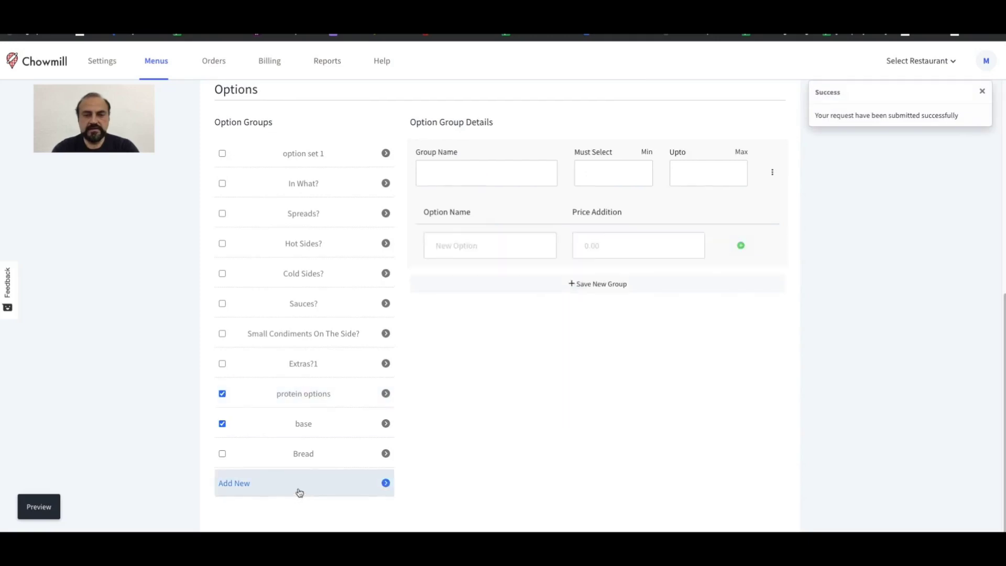
pyautogui.click(487, 173)
pyautogui.write('sides')
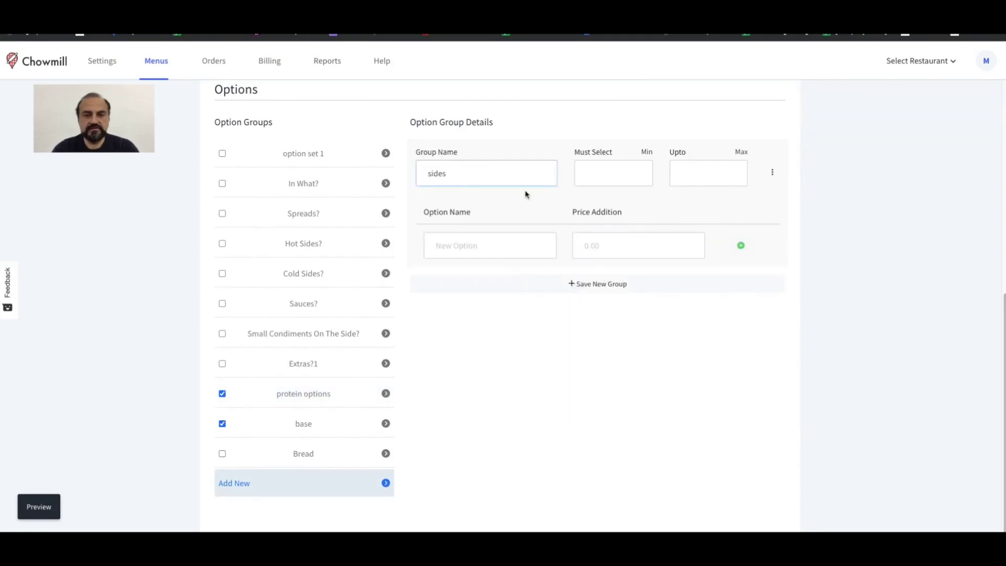
pyautogui.click(598, 172)
pyautogui.write('1')
pyautogui.click(698, 173)
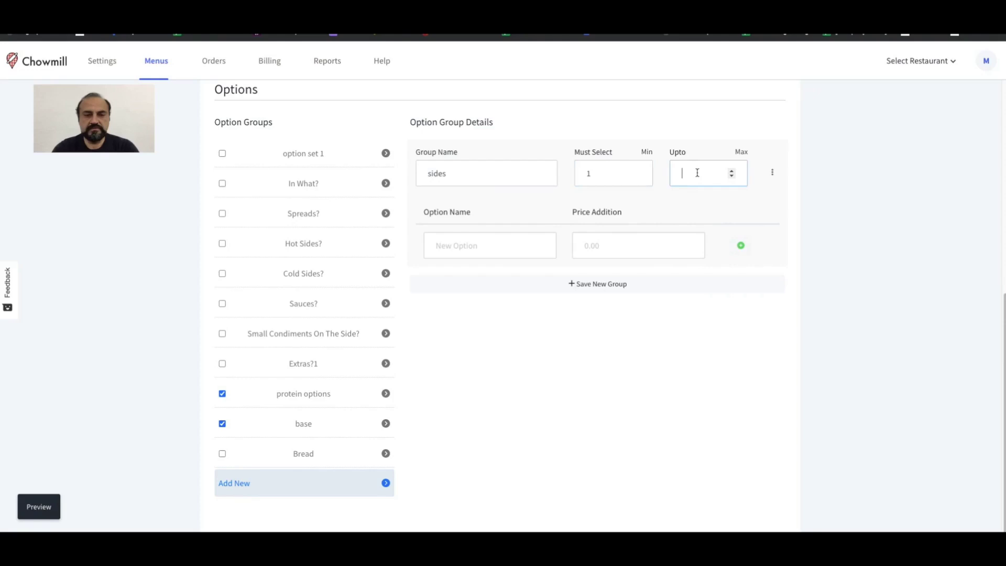
pyautogui.write('2')
# - Add Beans at $1.00 and Veggies at $0 to the sides group
pyautogui.click(498, 244)
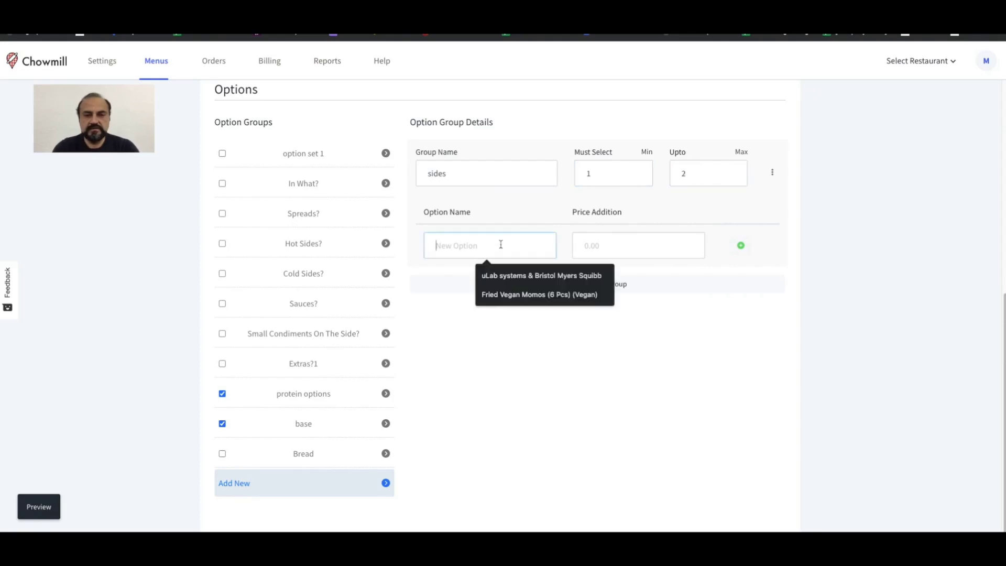
pyautogui.write('Beans')
pyautogui.click(593, 247)
pyautogui.write('1')
pyautogui.click(741, 245)
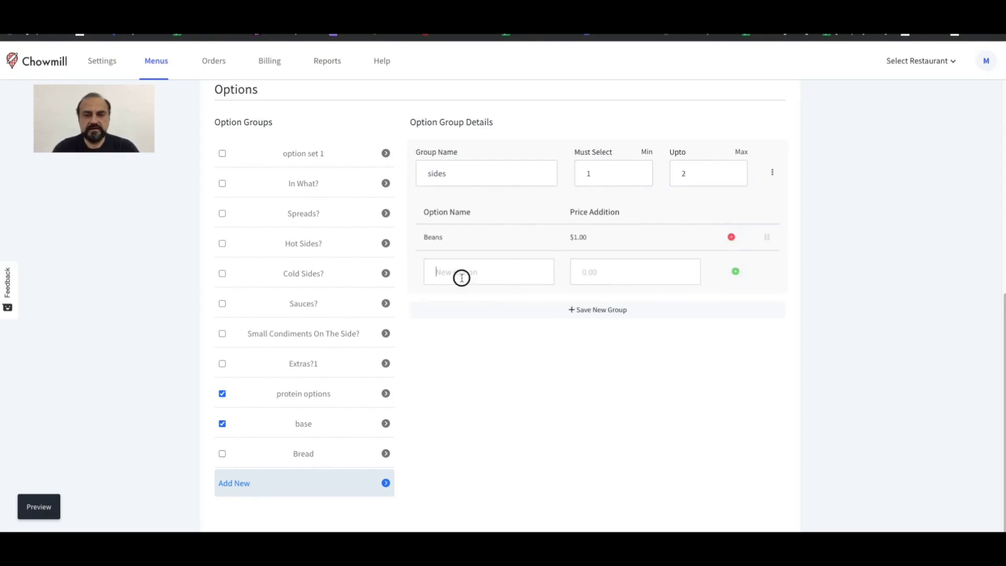
pyautogui.click(461, 272)
pyautogui.write('Veggies')
pyautogui.press('Tab')
pyautogui.write('0')
pyautogui.click(736, 271)
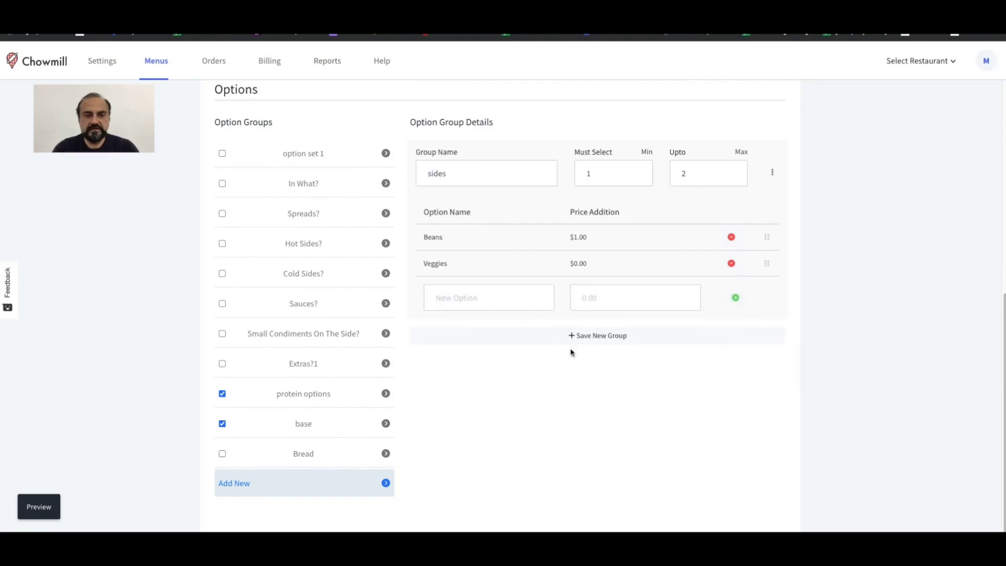
# - Add Salad to the sides options and save the new group
pyautogui.click(458, 297)
pyautogui.write('Salad')
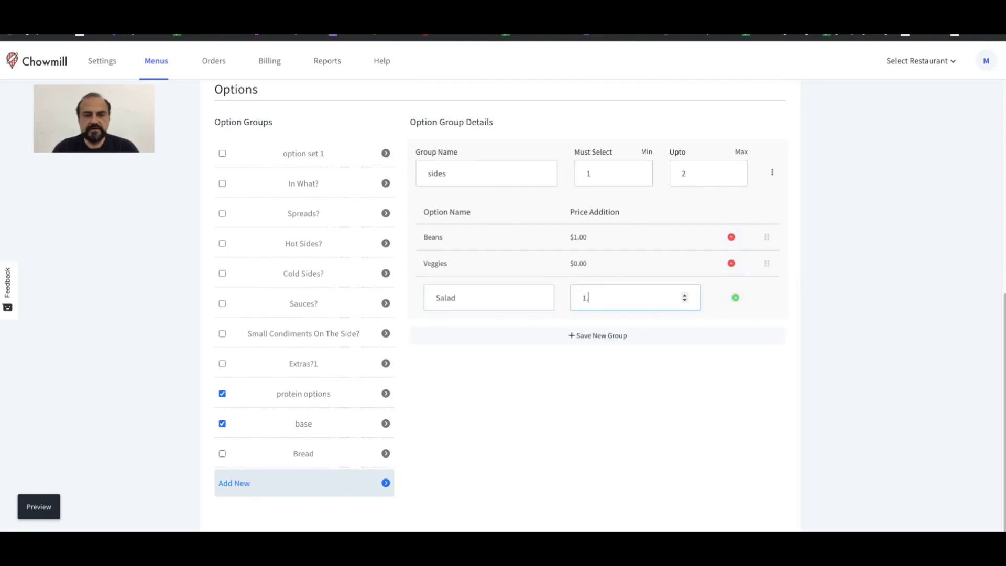
pyautogui.click(735, 297)
pyautogui.click(598, 362)
# - Open Burrito Bowl, preview its base, protein and sides options, then close the preview
pyautogui.click(167, 71)
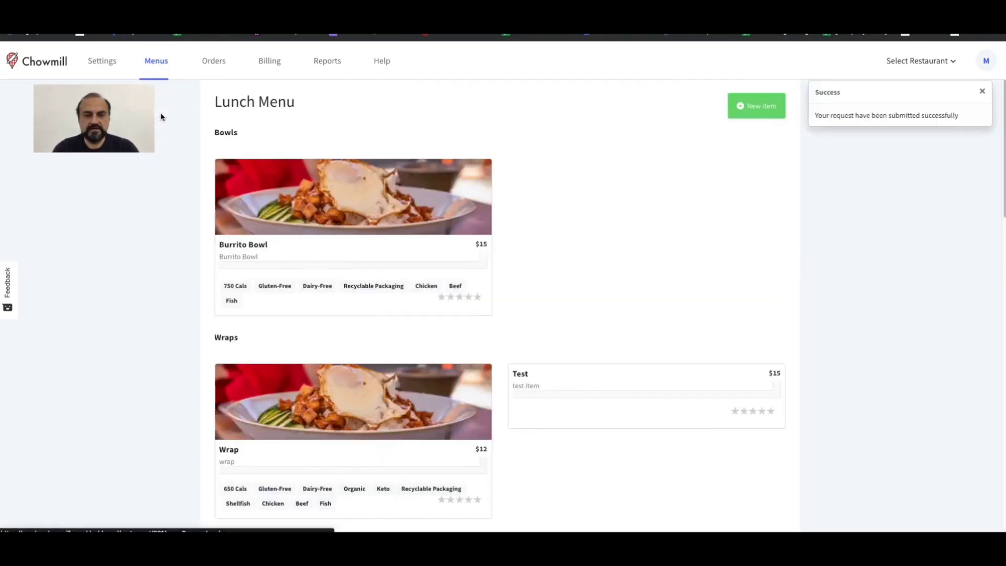
pyautogui.click(307, 196)
pyautogui.scroll(-10, 309, 305)
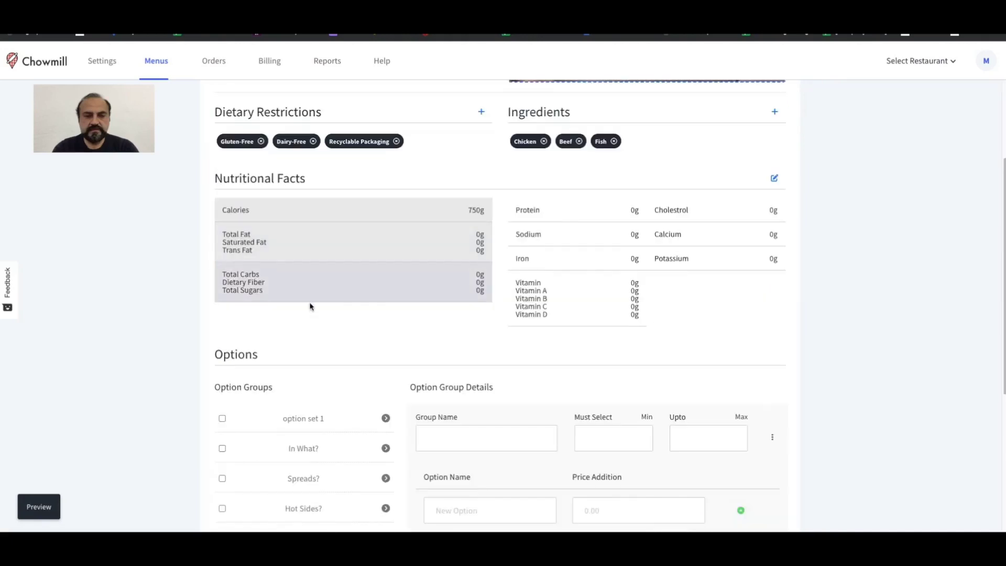
pyautogui.click(59, 500)
pyautogui.scroll(-8, 547, 164)
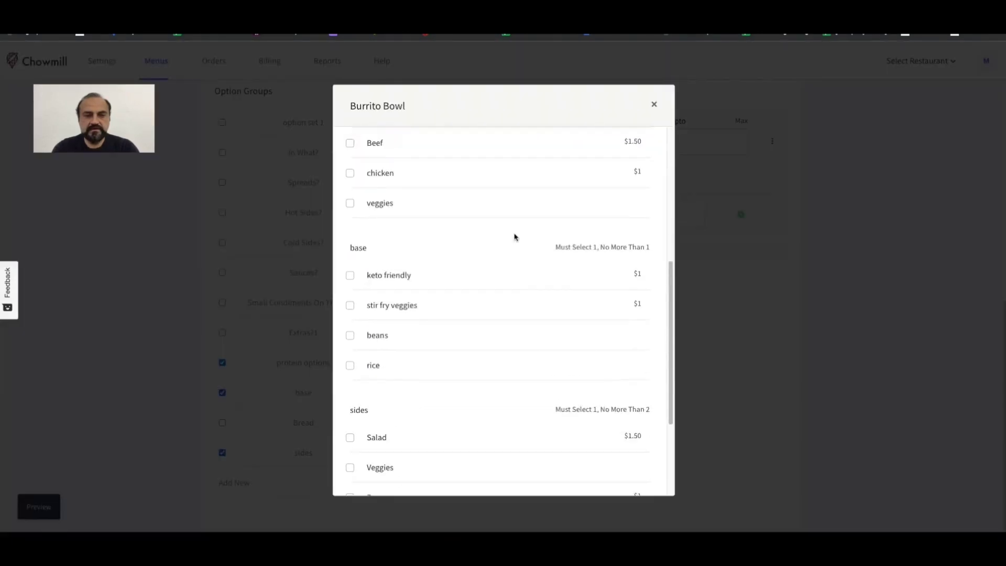
pyautogui.click(653, 105)
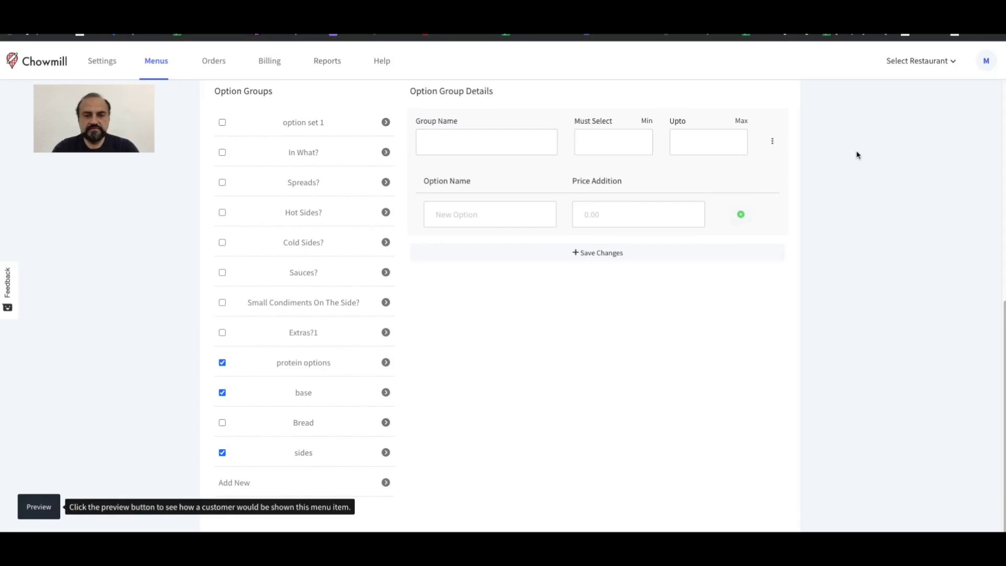
pyautogui.scroll(10, 355, 125)
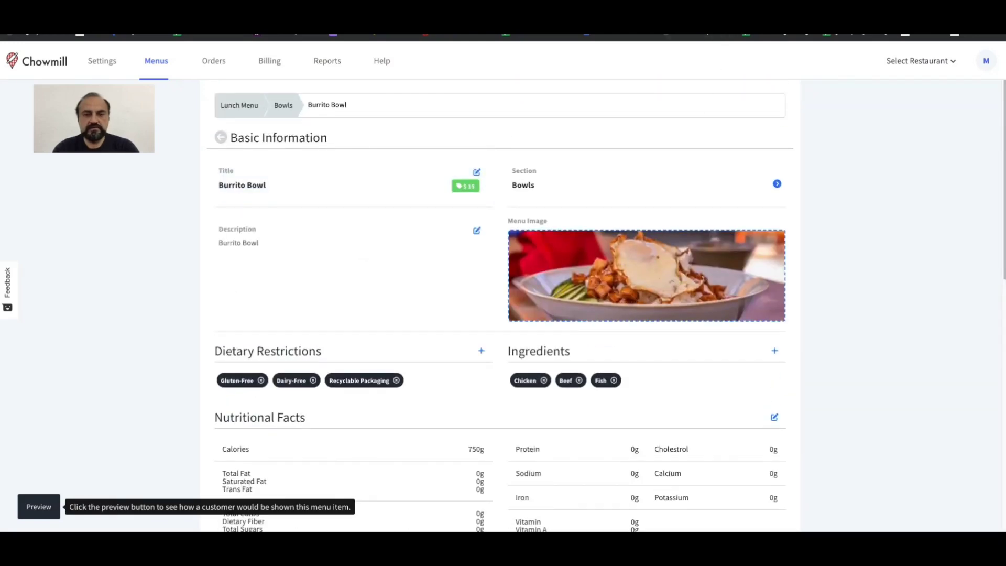